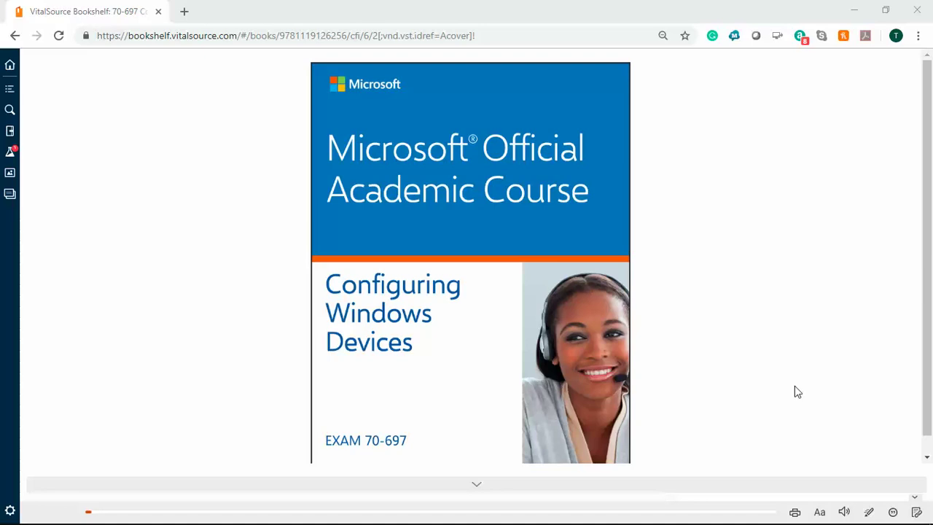
Minimize the VitalSource textbook window to reveal the virtual machine windows
{"action": "left_click", "coordinate": [850, 9]}
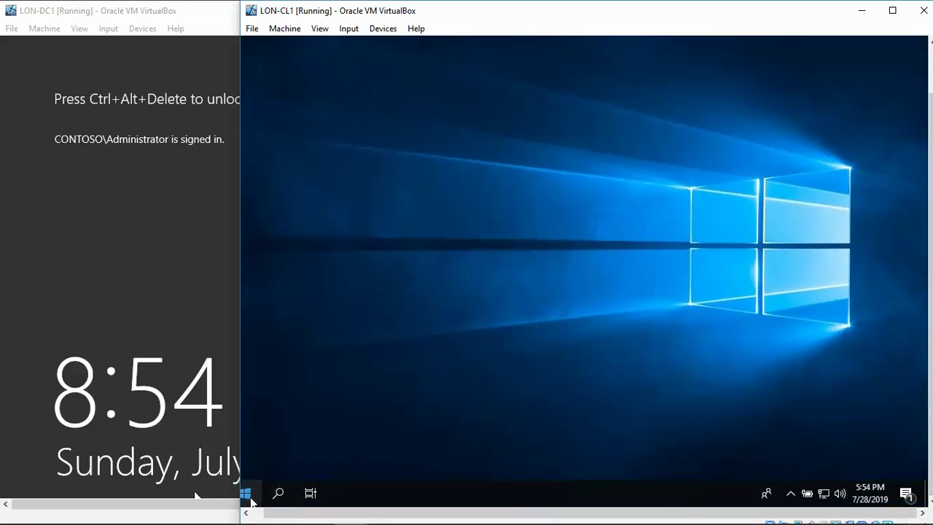
In the LON-CL1 guest, go to Settings > Accounts > Sign-in options
{"action": "left_click", "coordinate": [248, 496]}
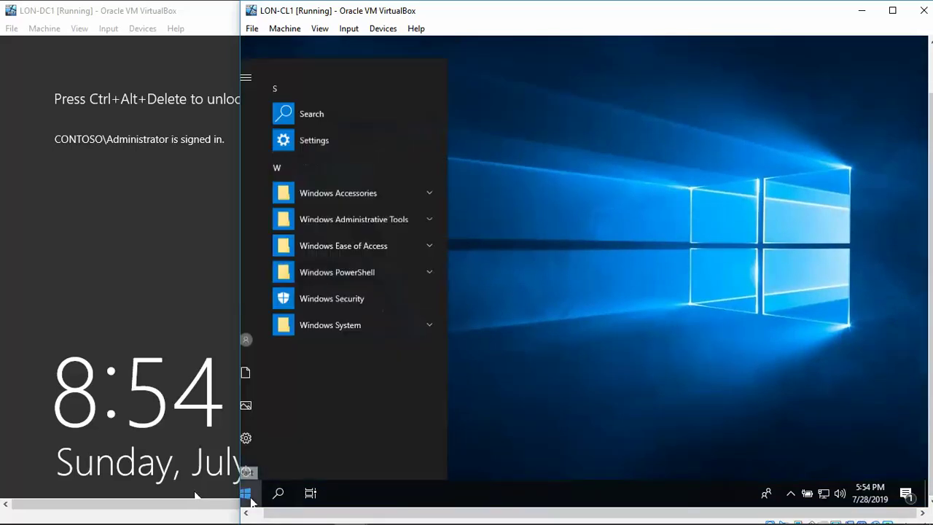
{"action": "left_click", "coordinate": [250, 431]}
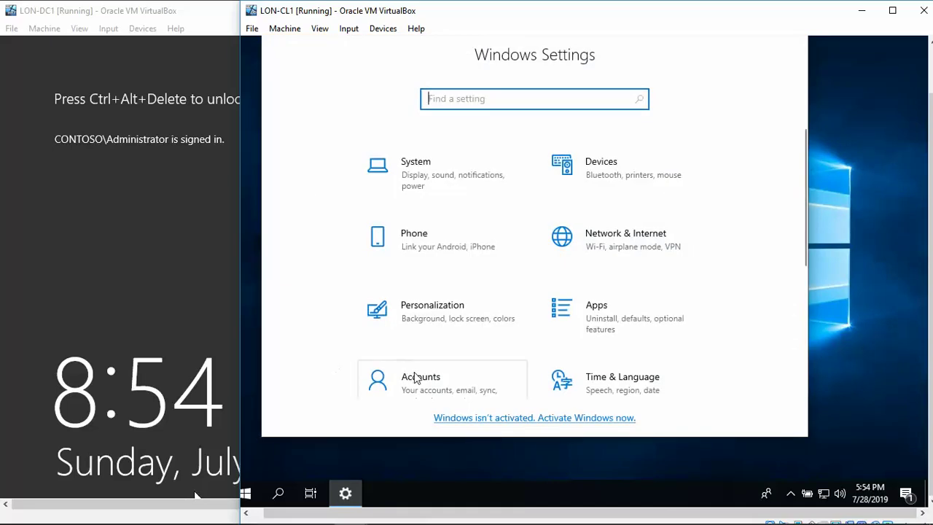
{"action": "left_click", "coordinate": [420, 381]}
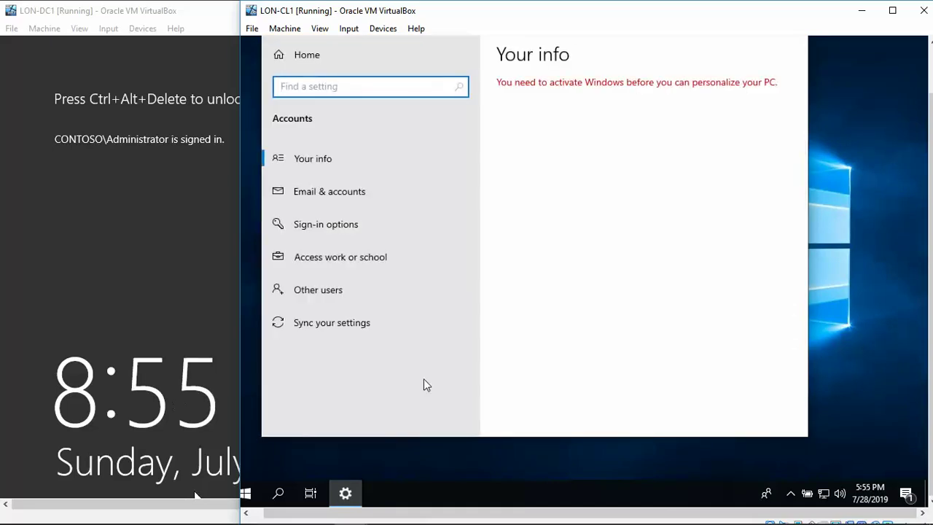
{"action": "left_click", "coordinate": [351, 227]}
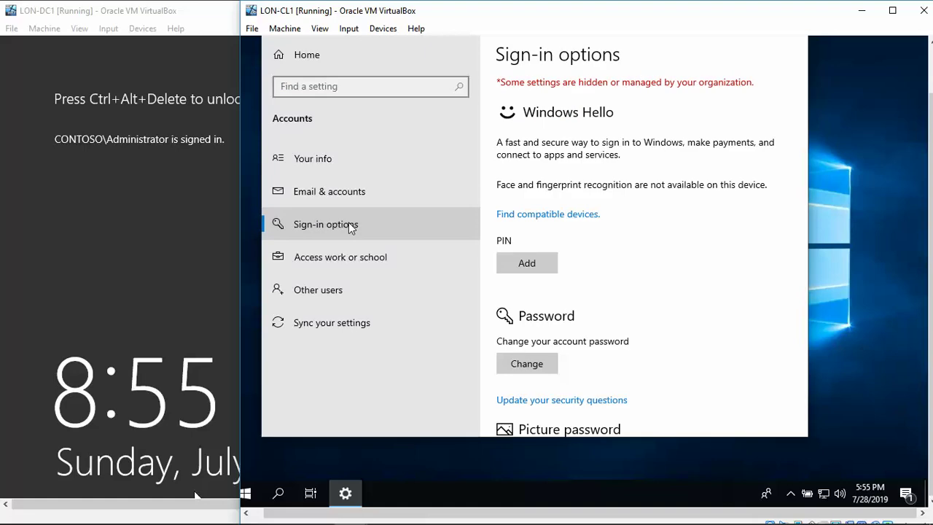
Start adding a PIN, verify the account password, and enter the new PIN twice
{"action": "left_click", "coordinate": [518, 272]}
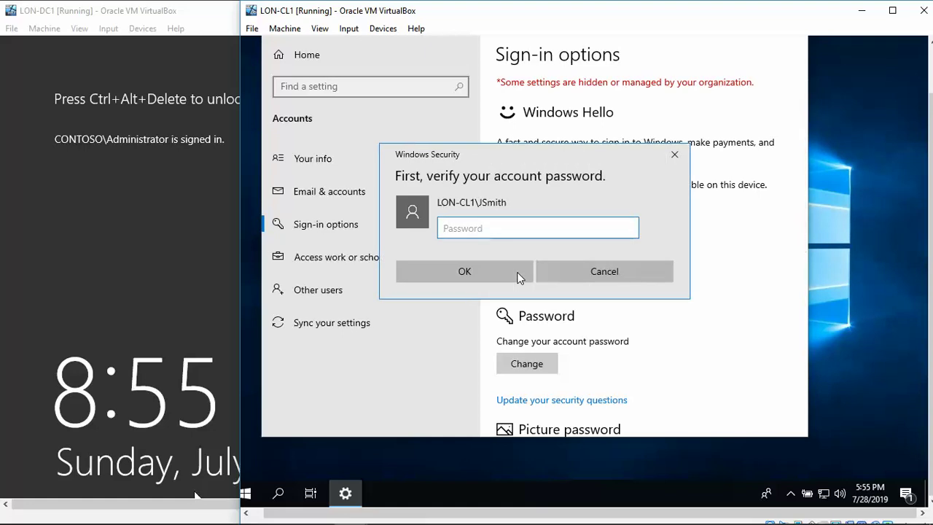
{"action": "type", "text": "Pa55w.rd"}
{"action": "left_click", "coordinate": [499, 273]}
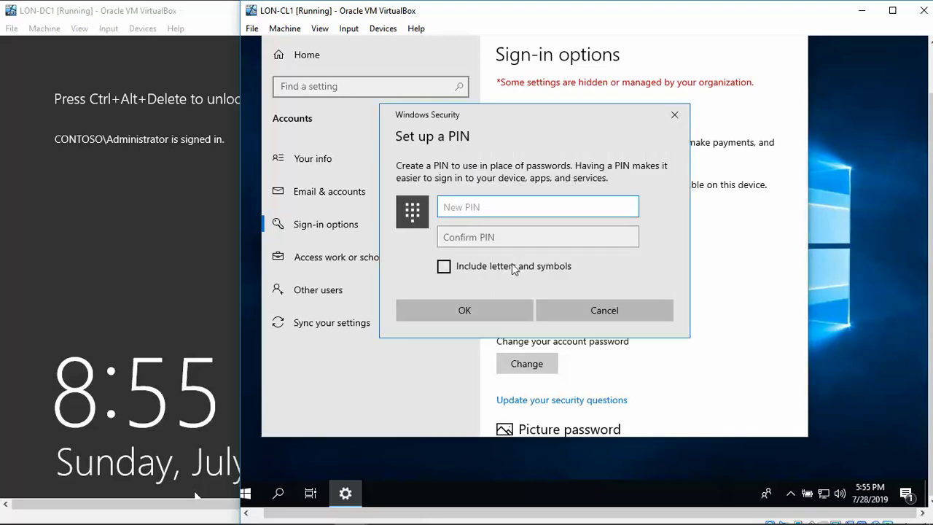
{"action": "type", "text": "1234"}
{"action": "key", "text": "Tab"}
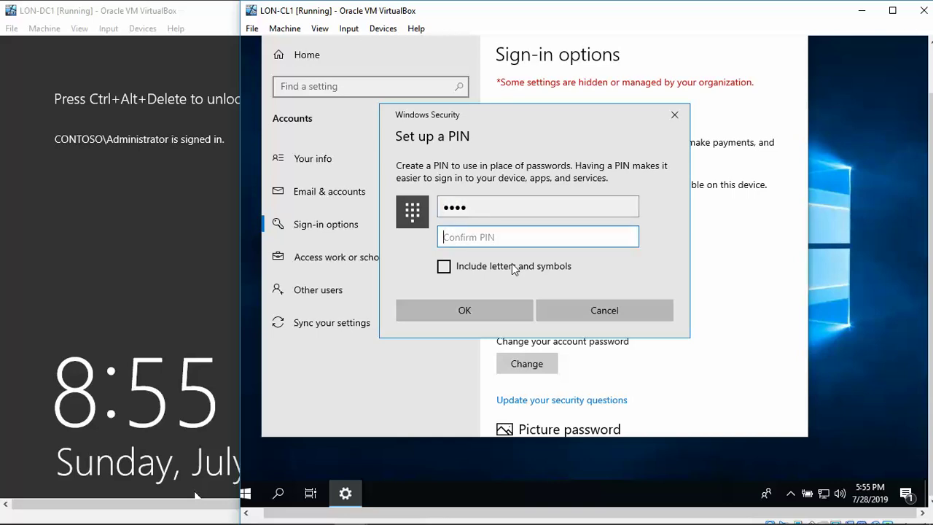
{"action": "type", "text": "1234"}
{"action": "left_click", "coordinate": [467, 307]}
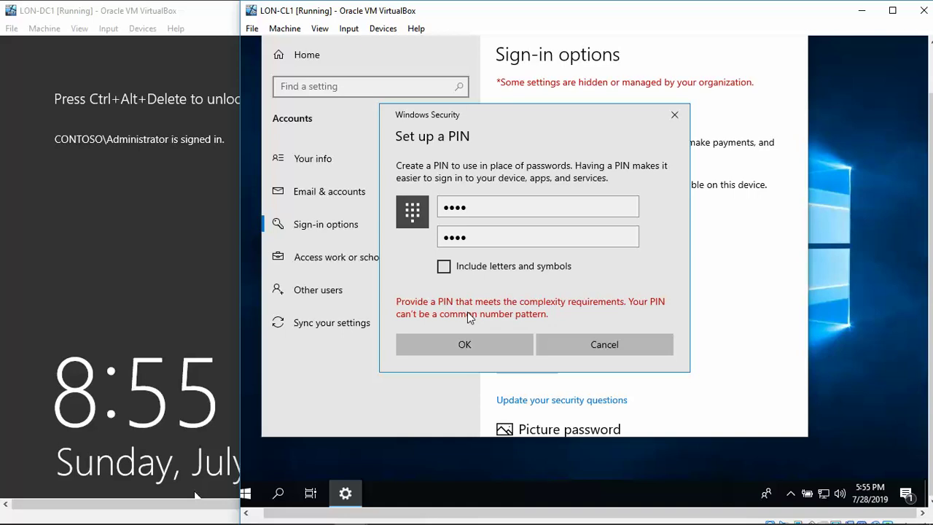
After the PIN complexity error, re-enter and confirm the new PIN and save it
{"action": "left_click", "coordinate": [498, 200]}
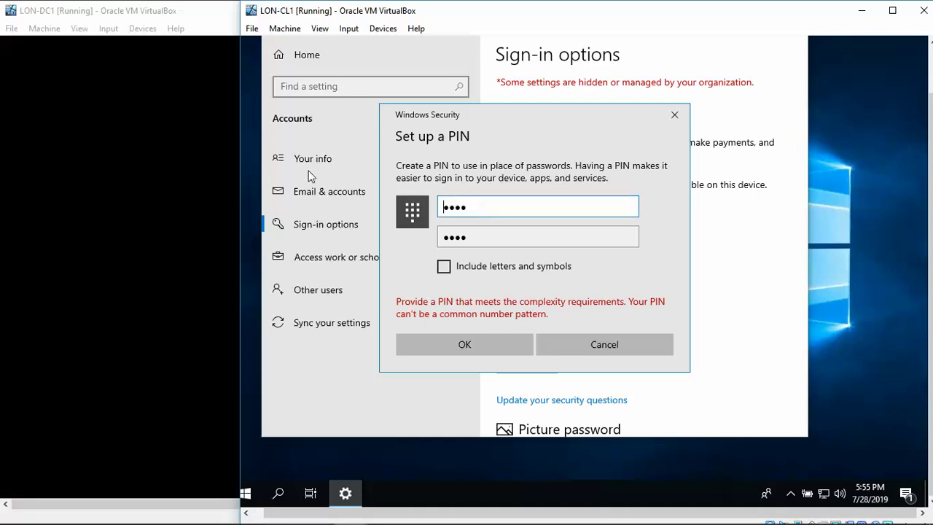
{"action": "key", "text": "Delete"}
{"action": "key", "text": "Delete"}
{"action": "key", "text": "Delete"}
{"action": "key", "text": "Delete"}
{"action": "type", "text": "1234"}
{"action": "key", "text": "Tab"}
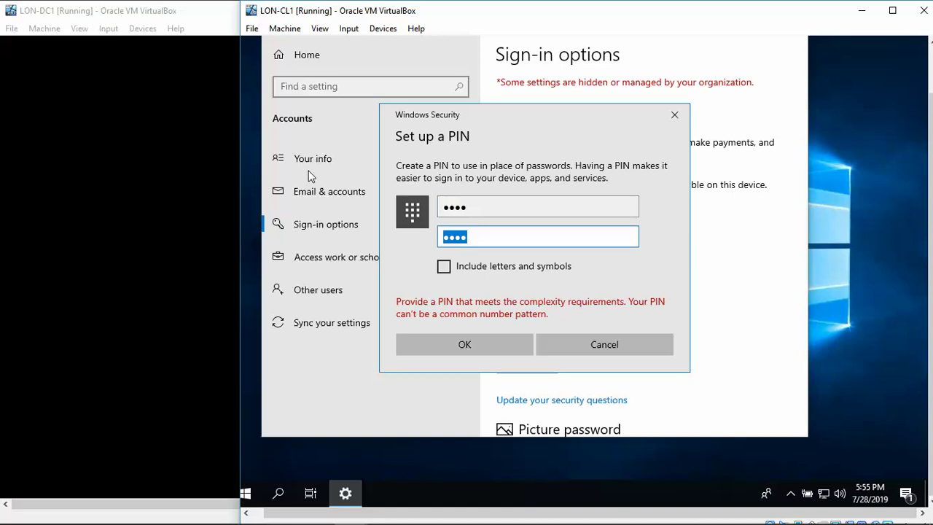
{"action": "type", "text": "1234"}
{"action": "left_click", "coordinate": [474, 347]}
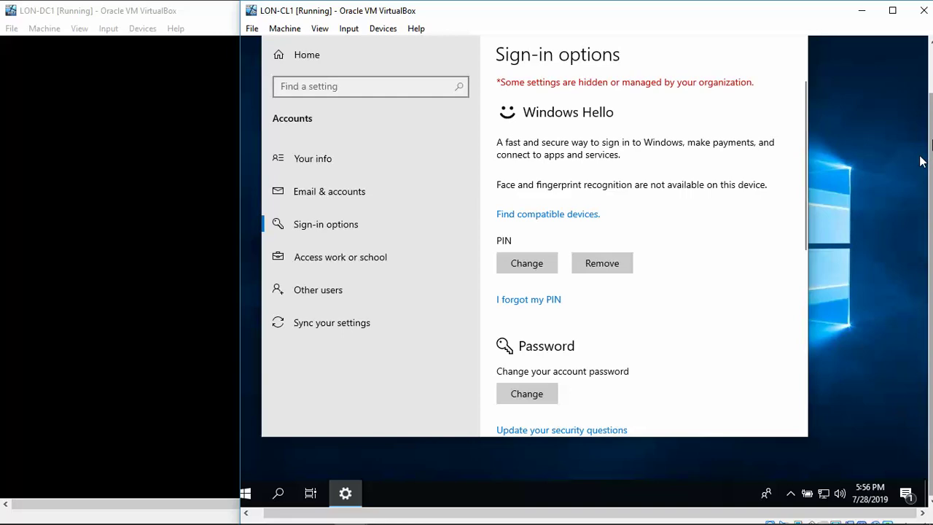
Close Settings and sign out of the Windows guest from the Start right-click menu
{"action": "left_click_drag", "start_coordinate": [929, 170], "coordinate": [931, 104]}
{"action": "left_click", "coordinate": [791, 68]}
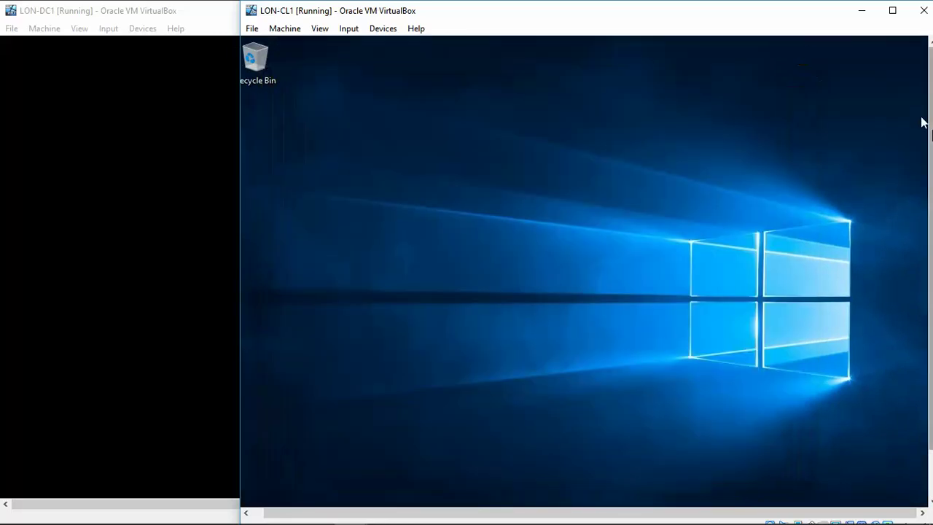
{"action": "scroll", "coordinate": [924, 122], "scroll_direction": "down", "scroll_amount": 3}
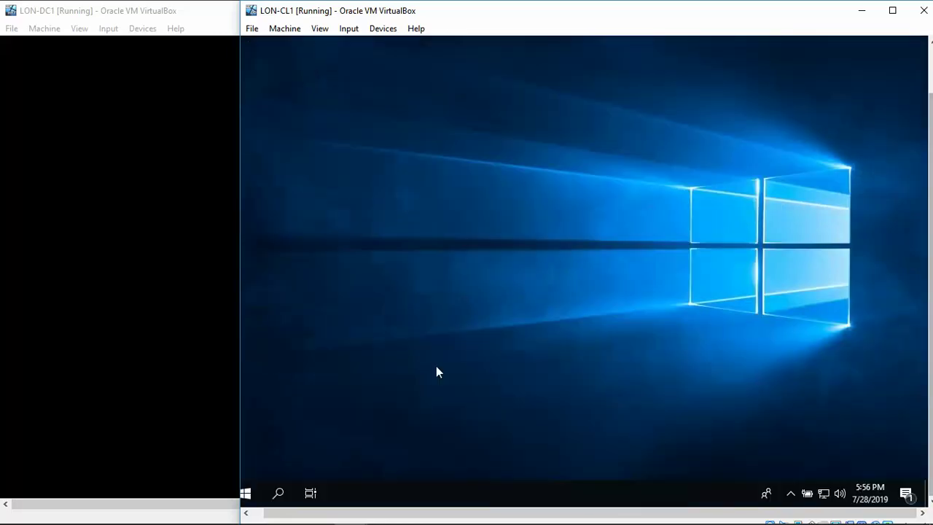
{"action": "right_click", "coordinate": [245, 494]}
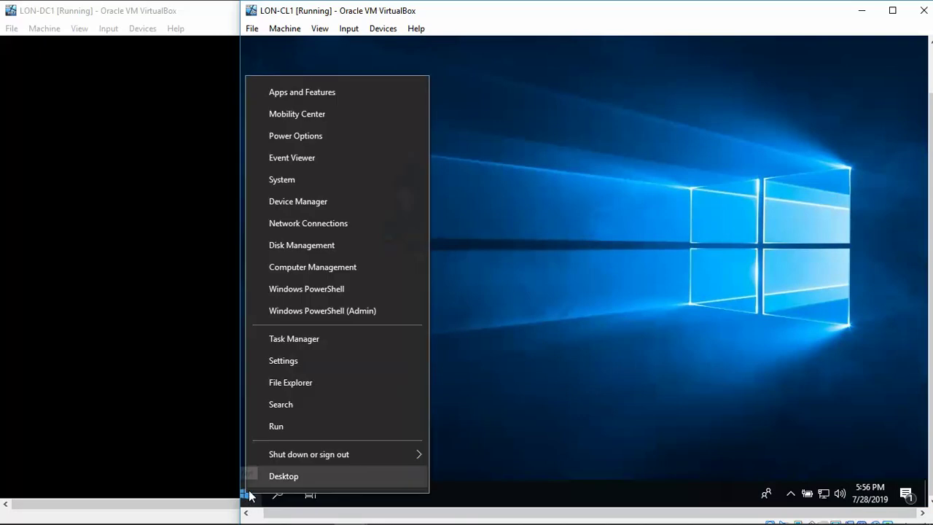
{"action": "mouse_move", "coordinate": [332, 452]}
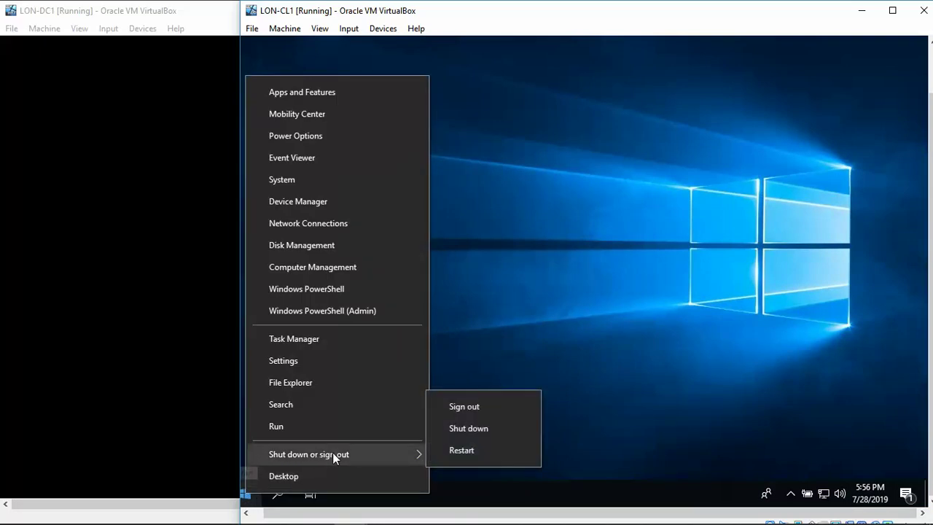
{"action": "left_click", "coordinate": [492, 405]}
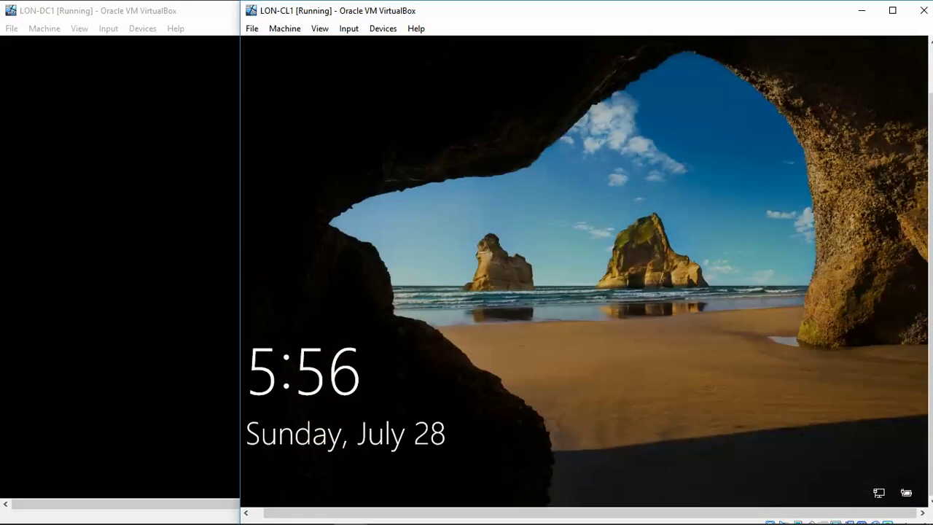
Sign back in with the PIN, retrying after an incorrect-PIN message
{"action": "left_click", "coordinate": [478, 377]}
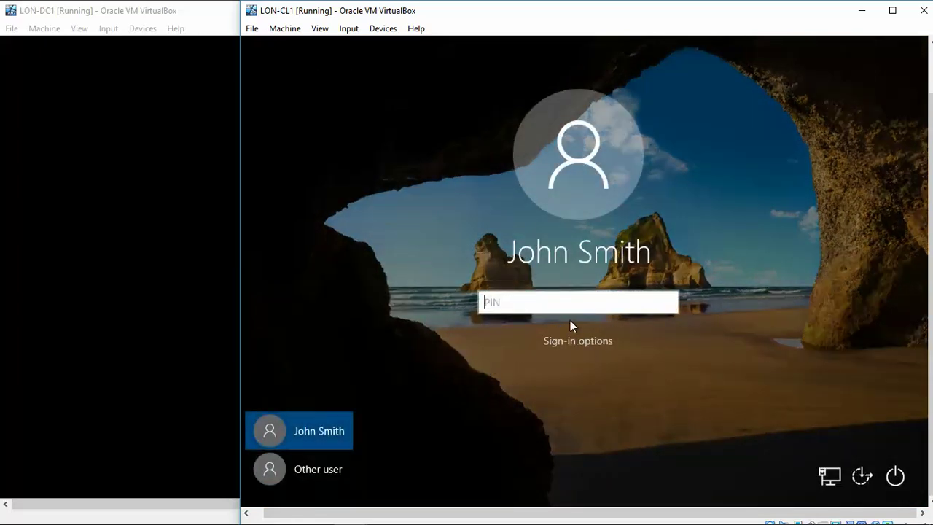
{"action": "type", "text": "1234"}
{"action": "left_click", "coordinate": [575, 333]}
{"action": "type", "text": "1111"}
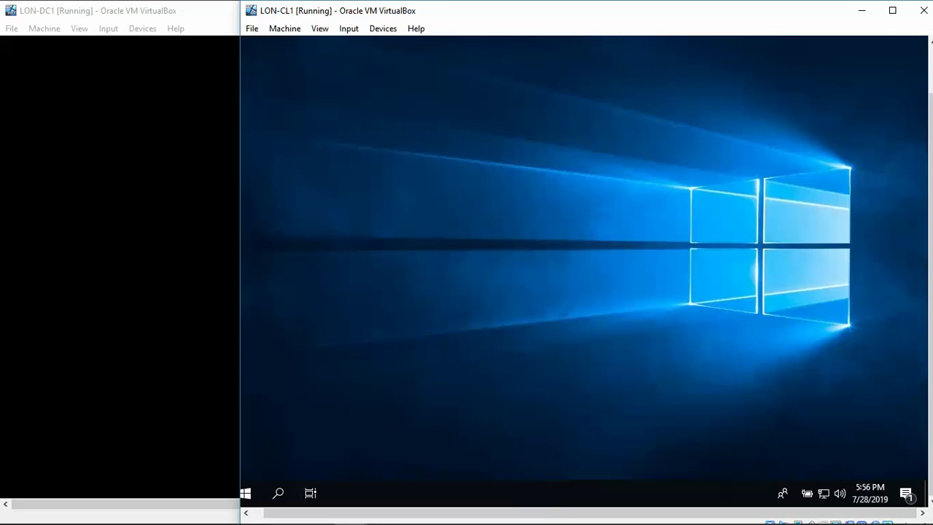
Return to Settings > Accounts > Sign-in options in the guest
{"action": "left_click", "coordinate": [246, 493]}
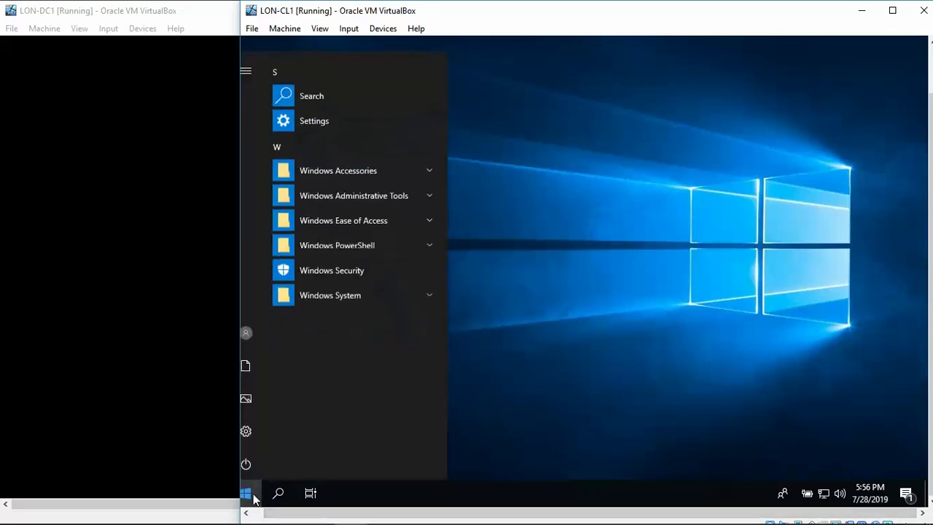
{"action": "left_click", "coordinate": [247, 430]}
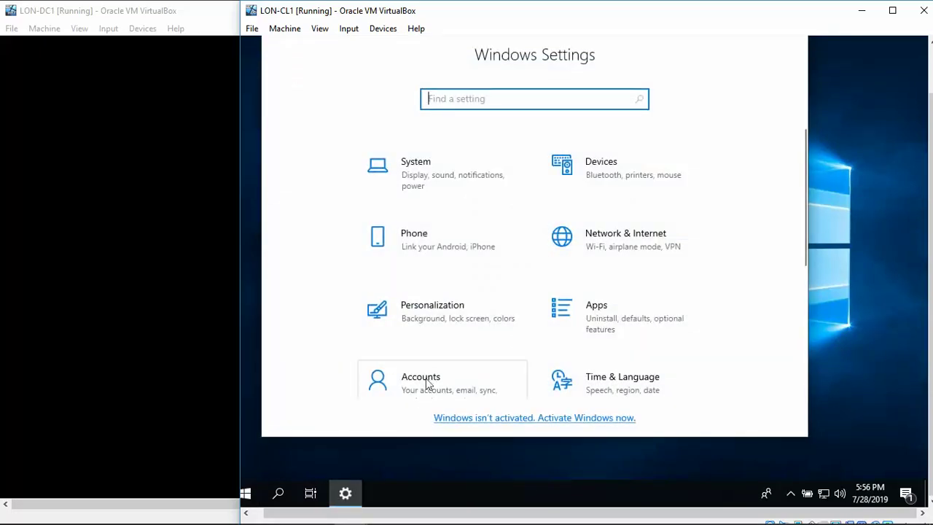
{"action": "left_click", "coordinate": [428, 385]}
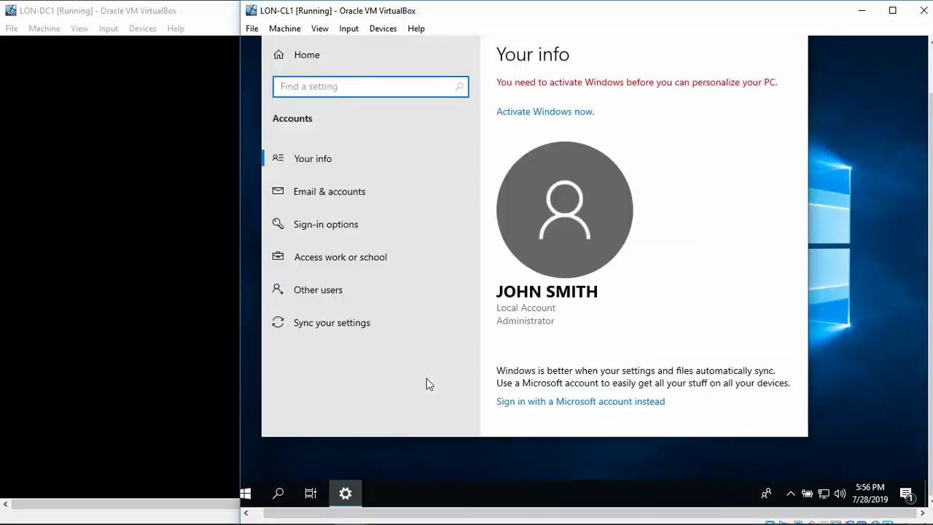
{"action": "left_click", "coordinate": [351, 224]}
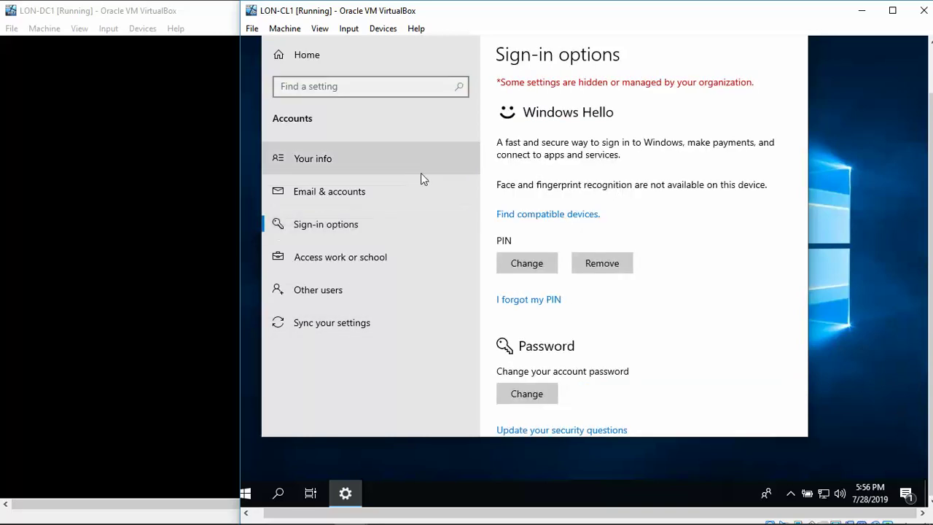
Remove the PIN, confirming the removal with the account password
{"action": "left_click", "coordinate": [602, 264]}
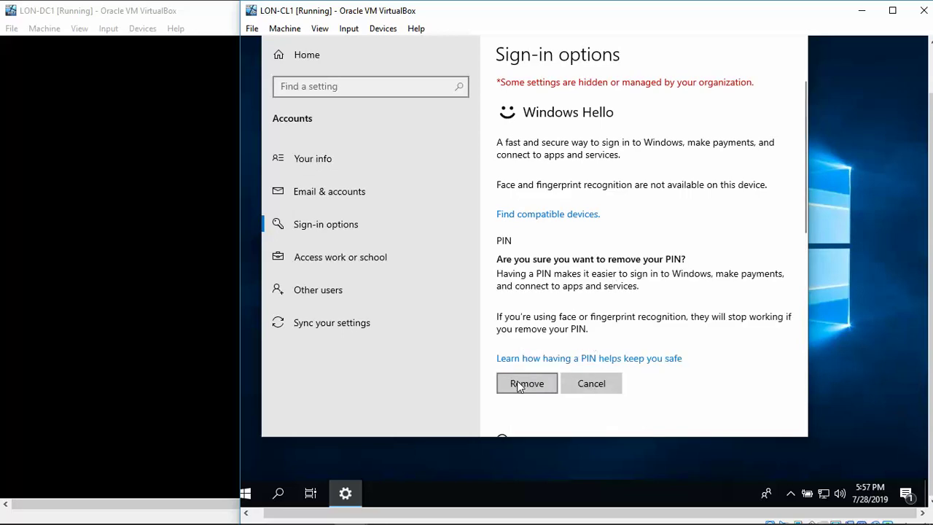
{"action": "left_click", "coordinate": [519, 386]}
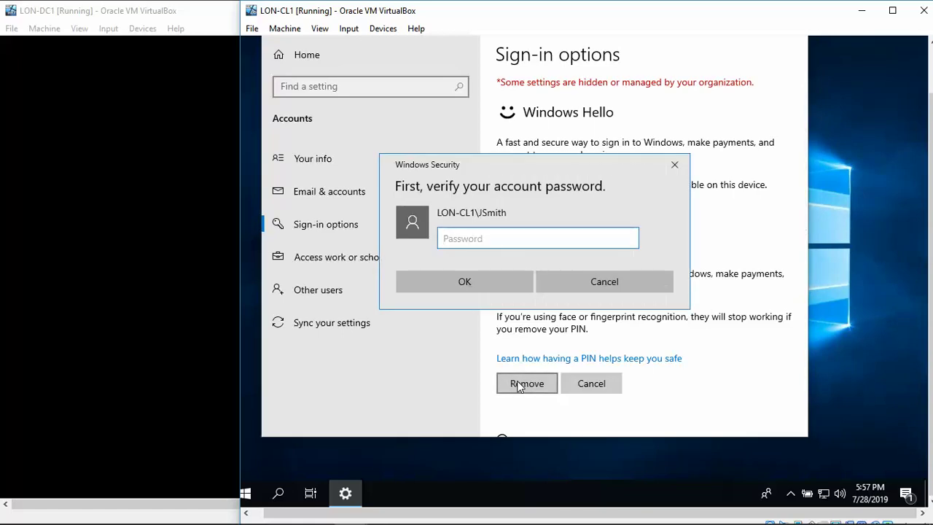
{"action": "type", "text": "Pa$$w0rd"}
{"action": "key", "text": "Return"}
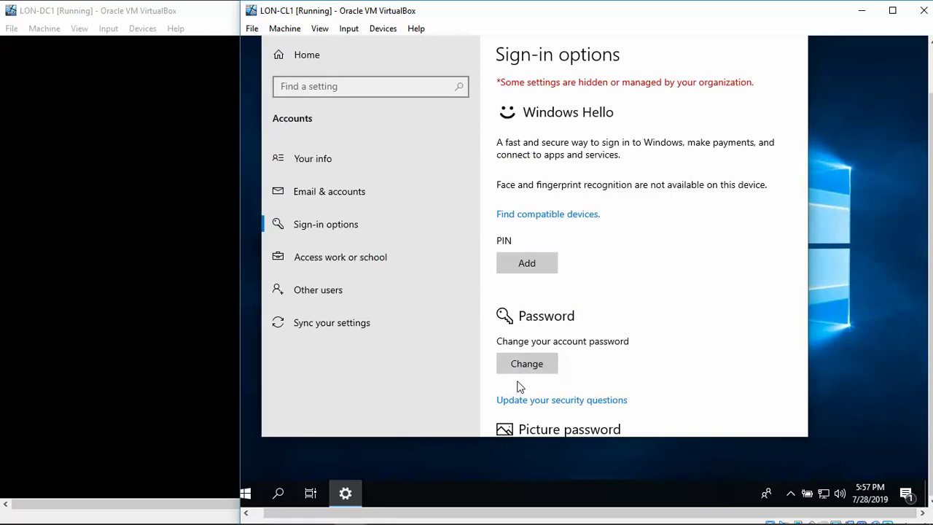
{"action": "left_click", "coordinate": [531, 366]}
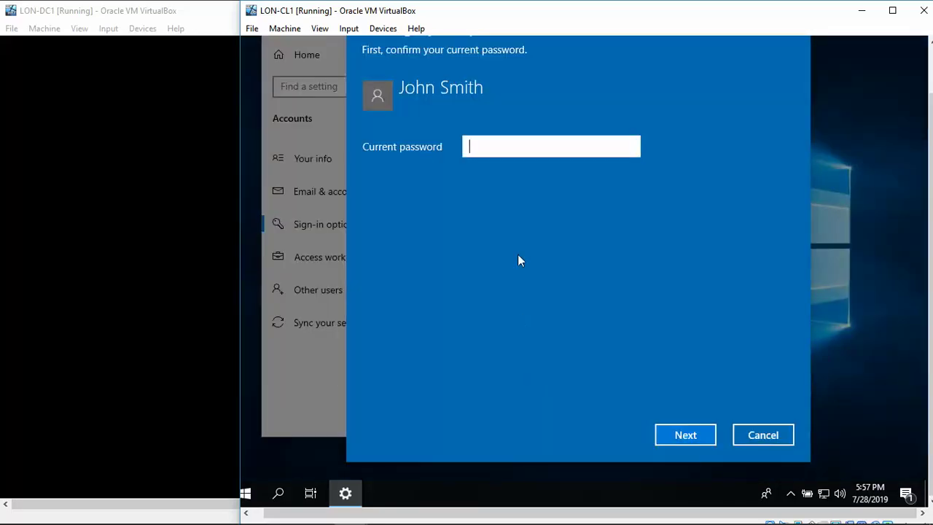
{"action": "type", "text": "Pa"}
{"action": "type", "text": "$$w0rd"}
{"action": "key", "text": "Return"}
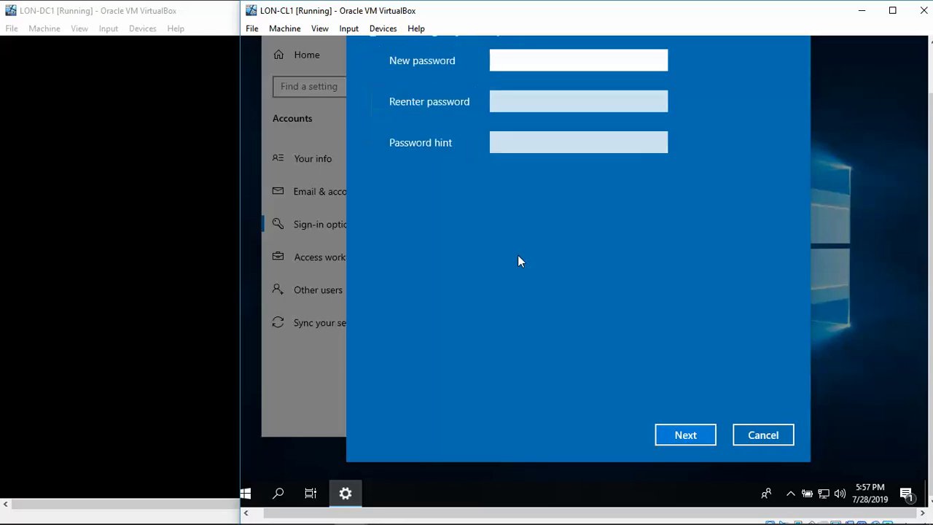
{"action": "left_click", "coordinate": [745, 435]}
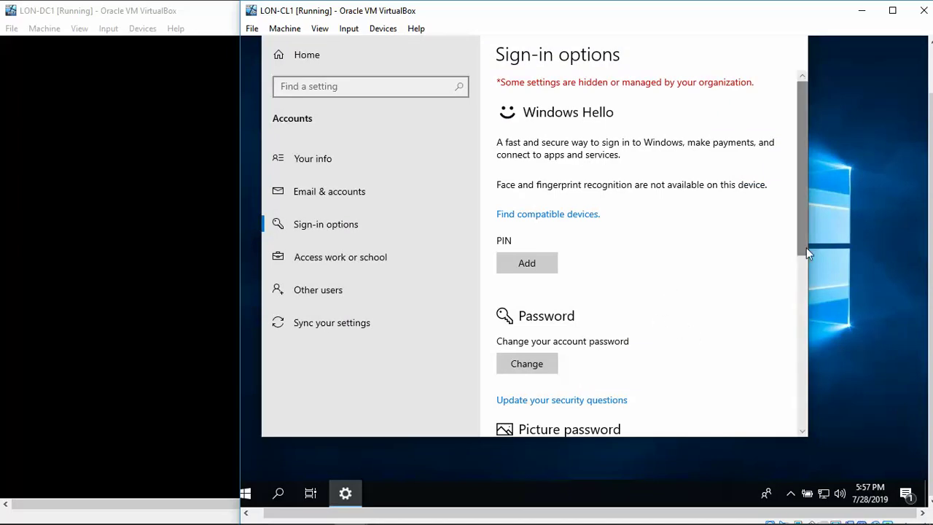
Add a picture password and verify the account password to reach its welcome screen
{"action": "scroll", "coordinate": [806, 252], "scroll_direction": "down", "scroll_amount": 3}
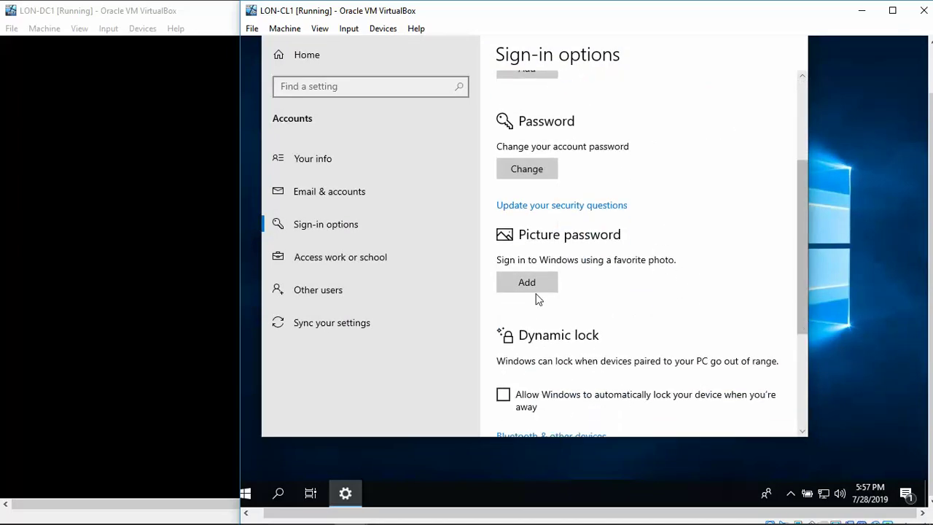
{"action": "left_click", "coordinate": [528, 282]}
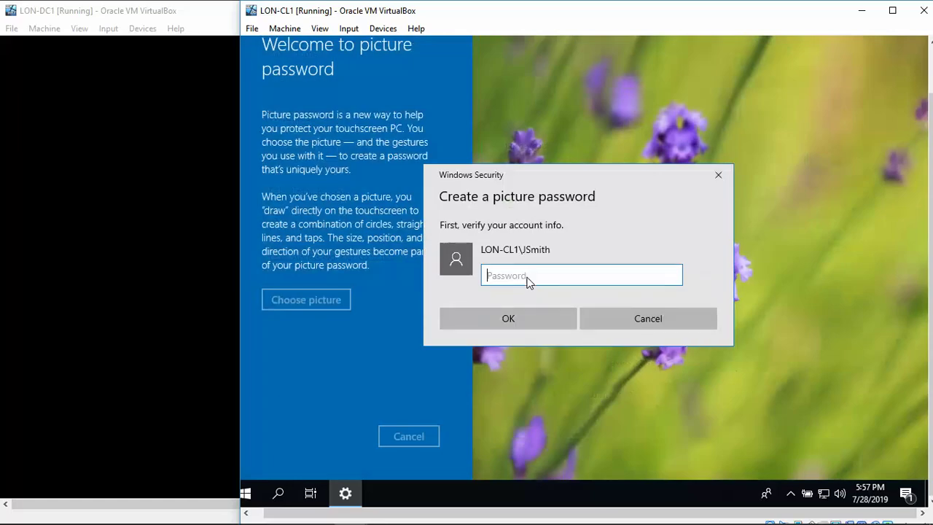
{"action": "type", "text": "Pa55w.rd"}
{"action": "key", "text": "Return"}
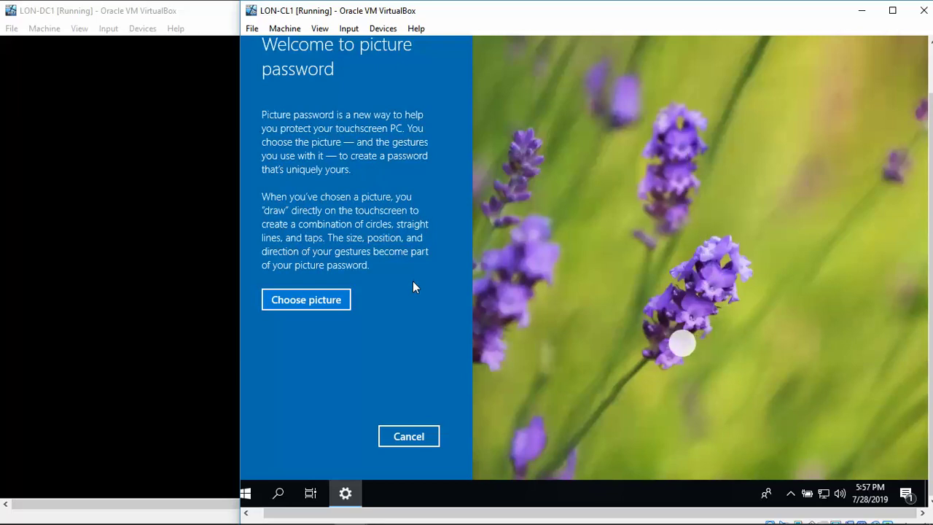
Choose a picture and browse This PC into the Local Disk (C:) drive
{"action": "left_click", "coordinate": [317, 302]}
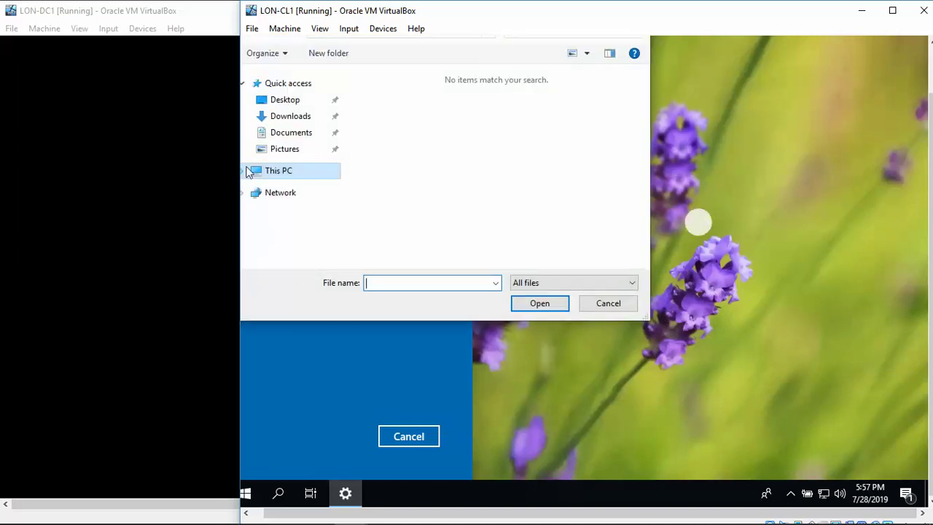
{"action": "left_click", "coordinate": [277, 182]}
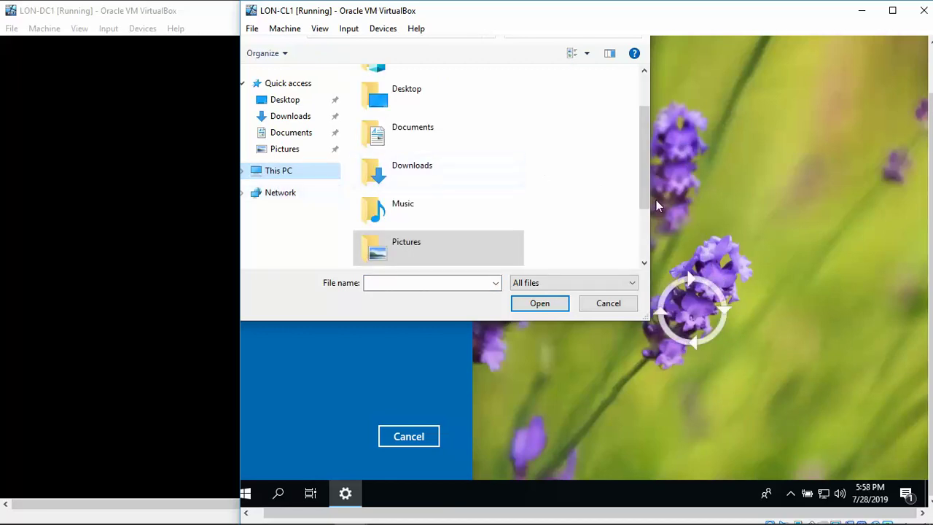
{"action": "right_click", "coordinate": [642, 250]}
{"action": "left_click", "coordinate": [644, 243]}
{"action": "right_click", "coordinate": [645, 250]}
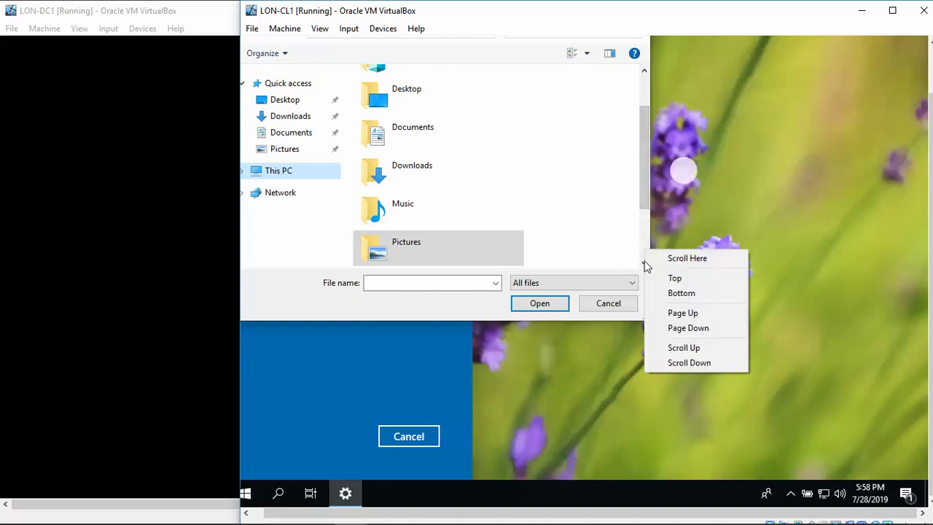
{"action": "left_click", "coordinate": [644, 263]}
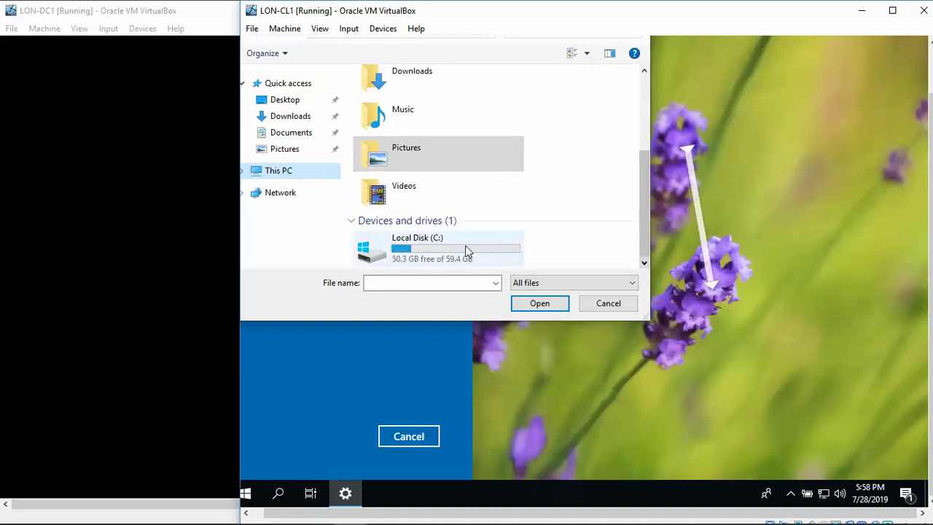
{"action": "double_click", "coordinate": [461, 250]}
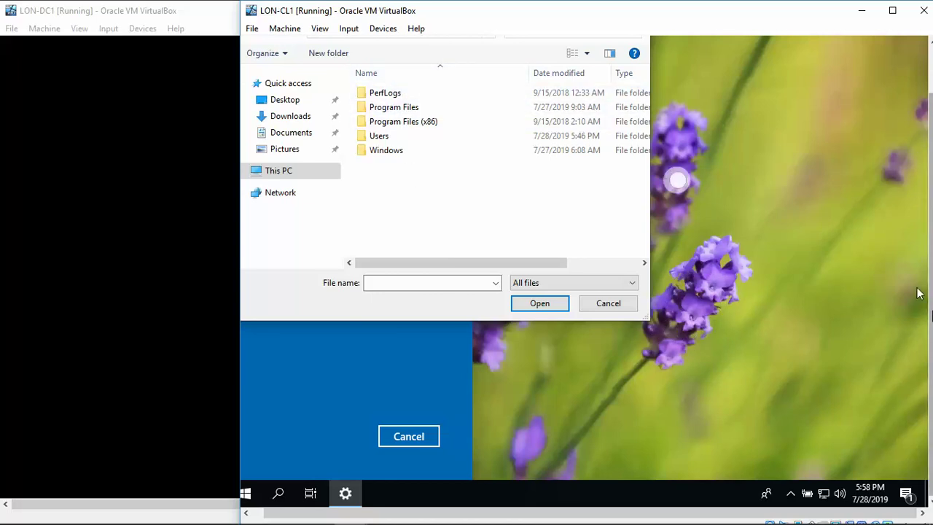
{"action": "right_click", "coordinate": [930, 203]}
{"action": "left_click", "coordinate": [895, 306]}
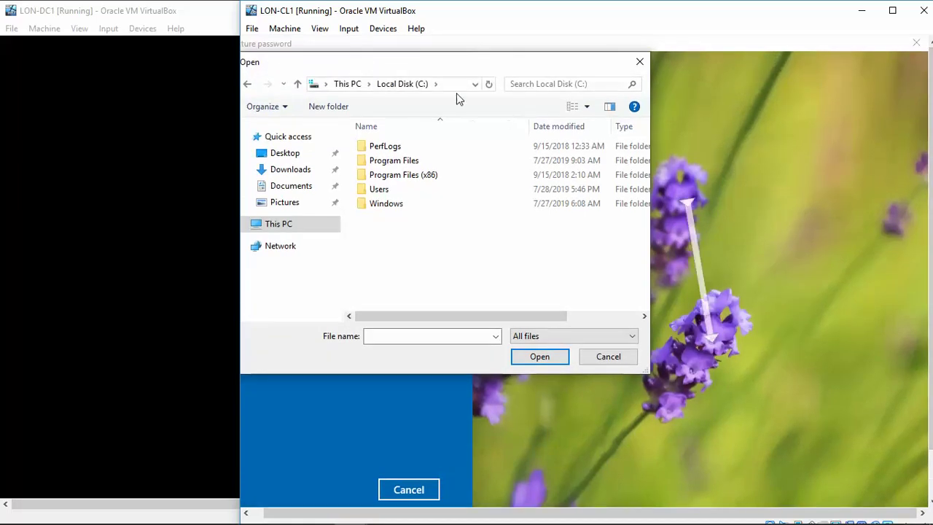
Navigate via the address bar to C:\ProgramData\Microsoft
{"action": "left_click", "coordinate": [445, 86]}
{"action": "left_click", "coordinate": [445, 84]}
{"action": "type", "text": "Program"}
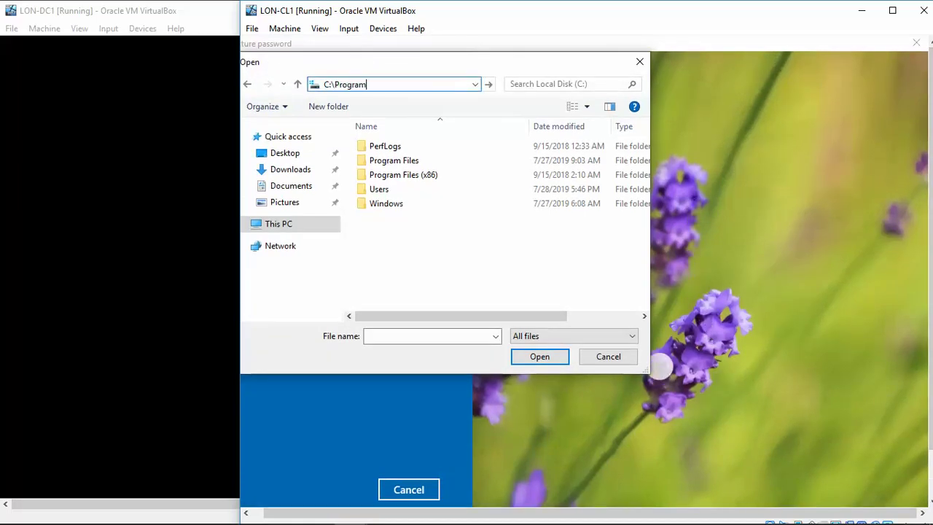
{"action": "type", "text": "Data\\"}
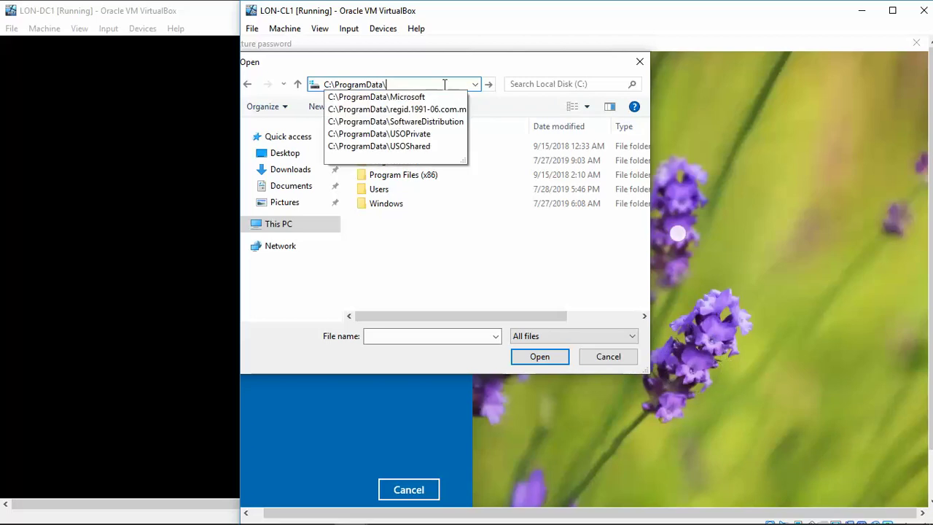
{"action": "type", "text": "Microsof"}
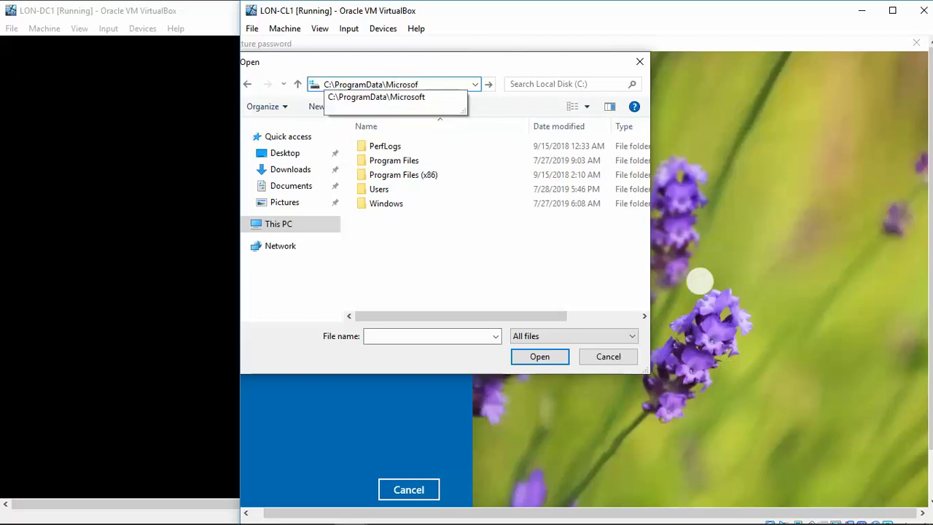
{"action": "type", "text": "\\Win"}
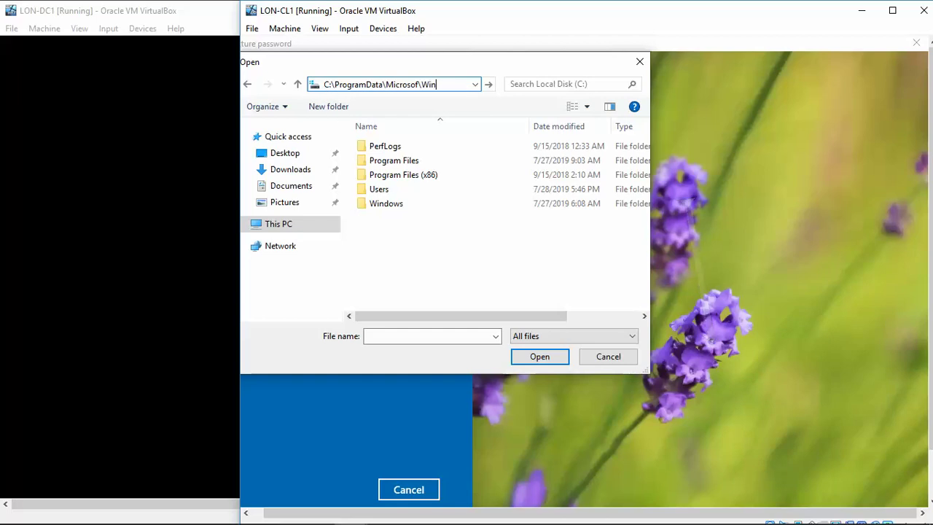
{"action": "key", "text": "BackSpace"}
{"action": "type", "text": "t"}
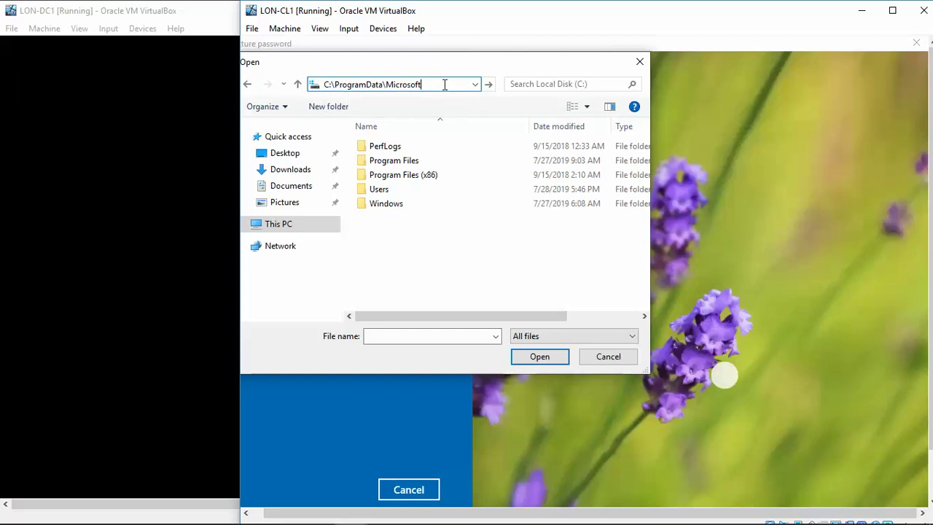
{"action": "type", "text": "\\Windo"}
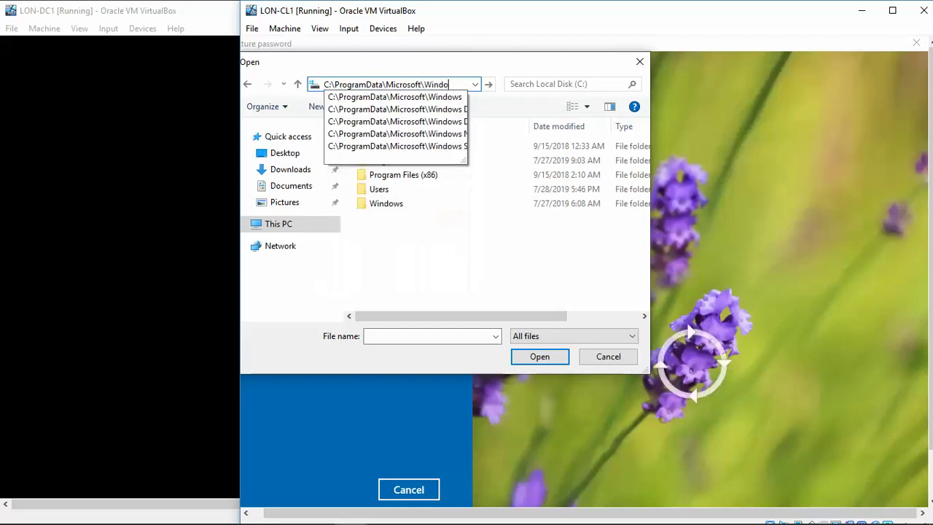
{"action": "type", "text": "ws"}
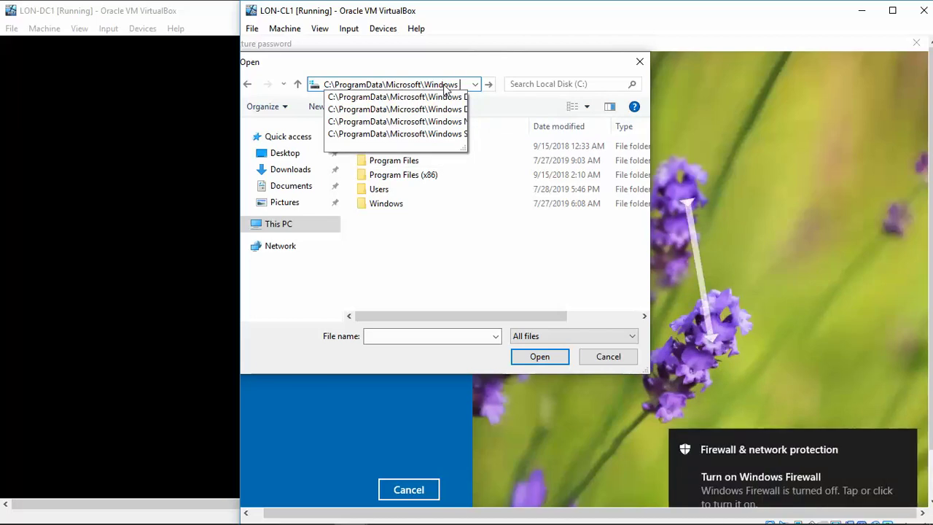
{"action": "key", "text": "BackSpace"}
{"action": "key", "text": "BackSpace"}
{"action": "key", "text": "BackSpace"}
{"action": "key", "text": "BackSpace"}
{"action": "key", "text": "BackSpace"}
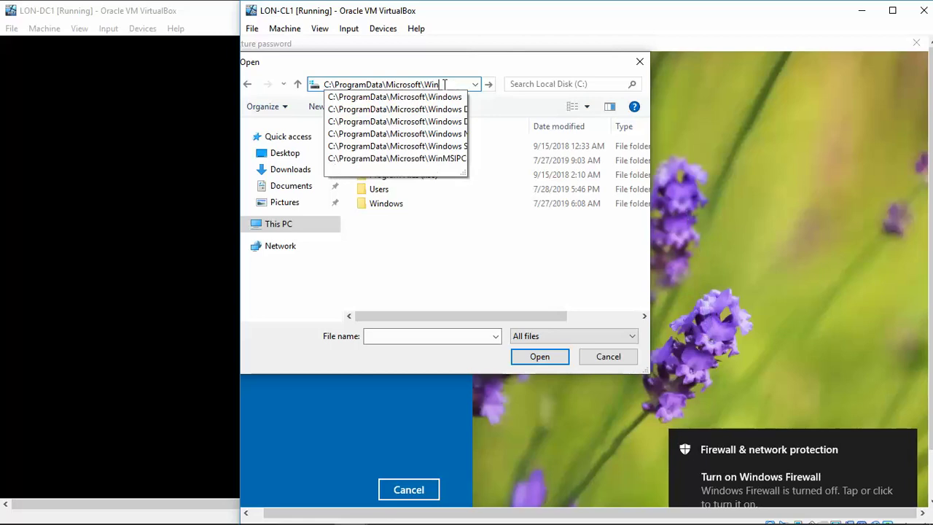
{"action": "key", "text": "BackSpace"}
{"action": "key", "text": "BackSpace"}
{"action": "key", "text": "BackSpace"}
{"action": "key", "text": "Return"}
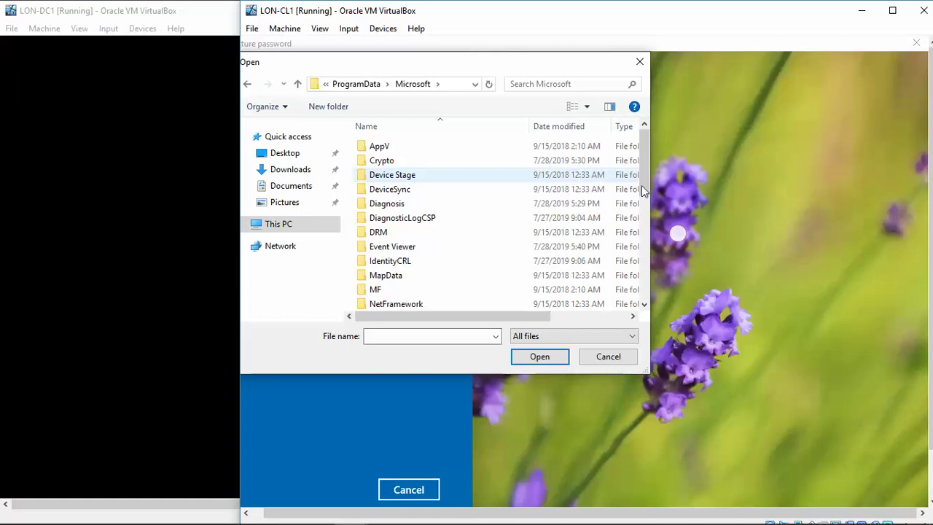
Open Windows NT > MSScan and select the WelcomeScan image
{"action": "left_click_drag", "start_coordinate": [645, 174], "coordinate": [648, 271]}
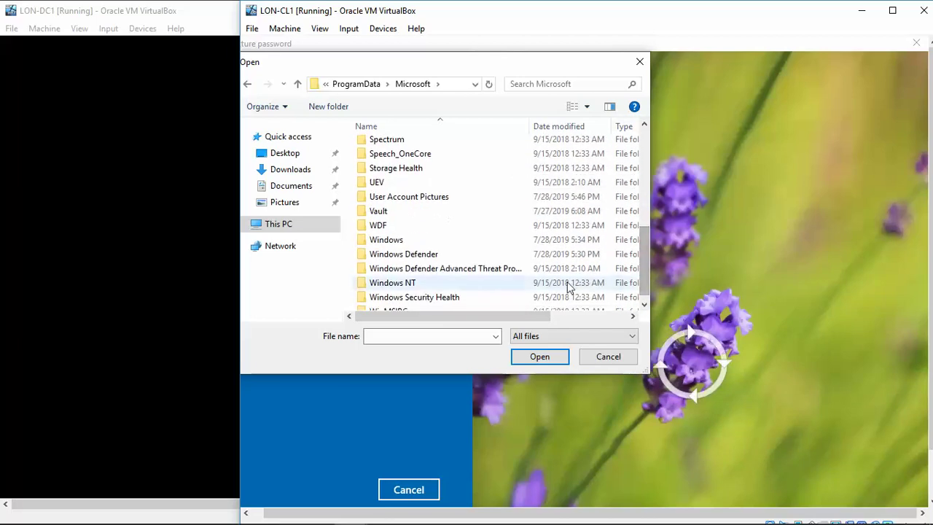
{"action": "left_click", "coordinate": [450, 286]}
{"action": "double_click", "coordinate": [449, 286]}
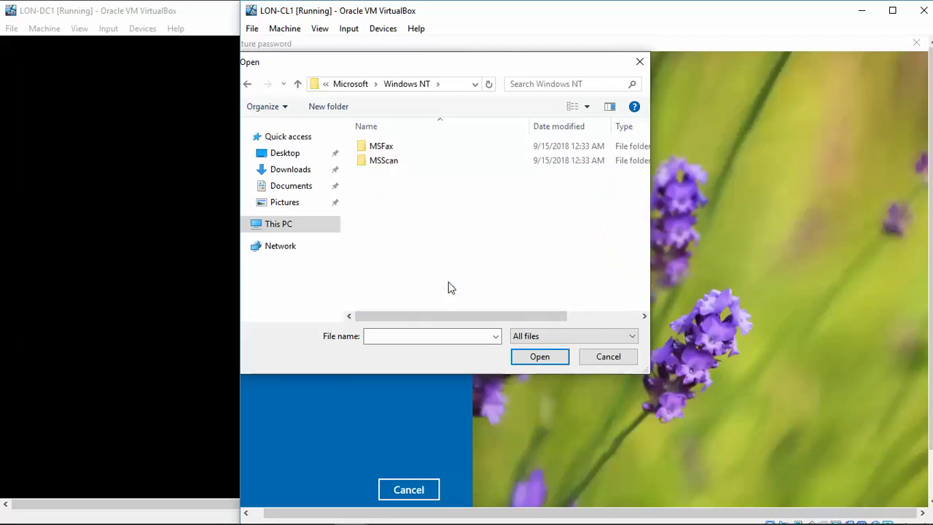
{"action": "double_click", "coordinate": [382, 161]}
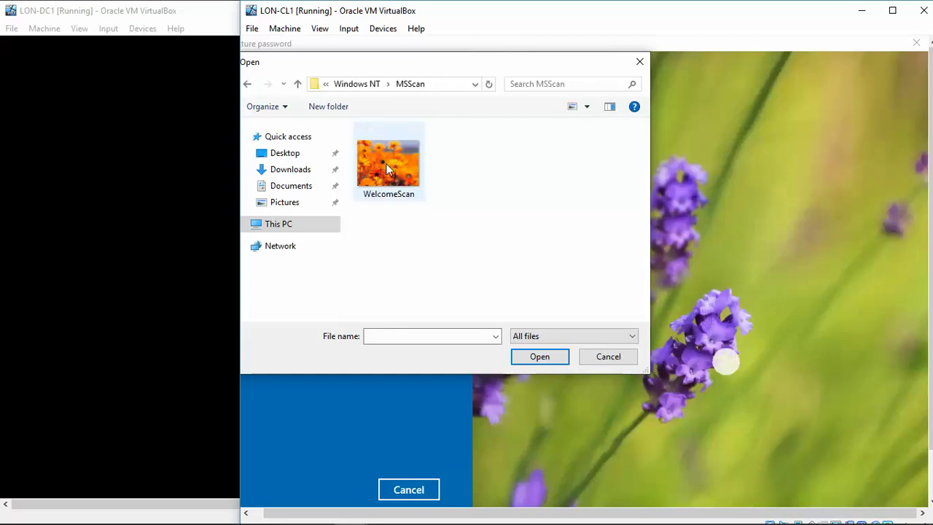
{"action": "left_click", "coordinate": [392, 165]}
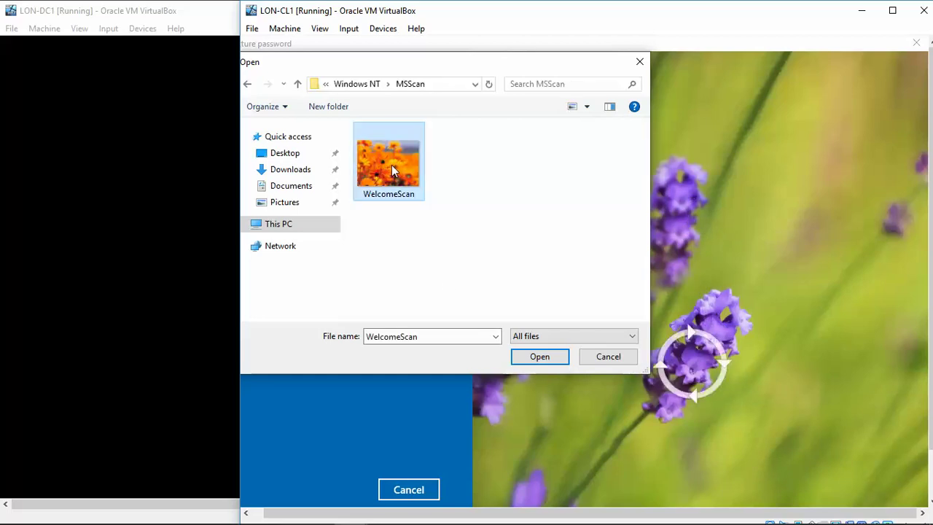
Use the WelcomeScan orange flowers picture and draw three line gestures on it
{"action": "left_click", "coordinate": [542, 363]}
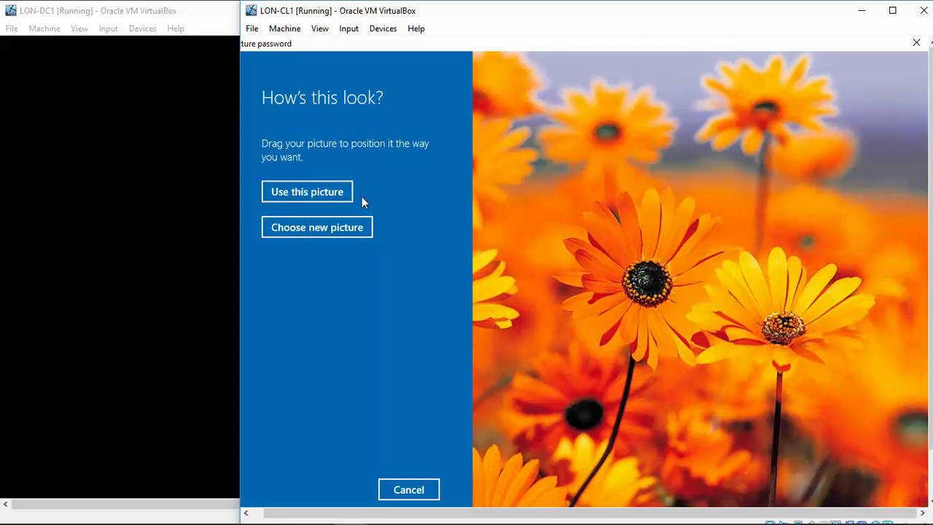
{"action": "left_click", "coordinate": [338, 195]}
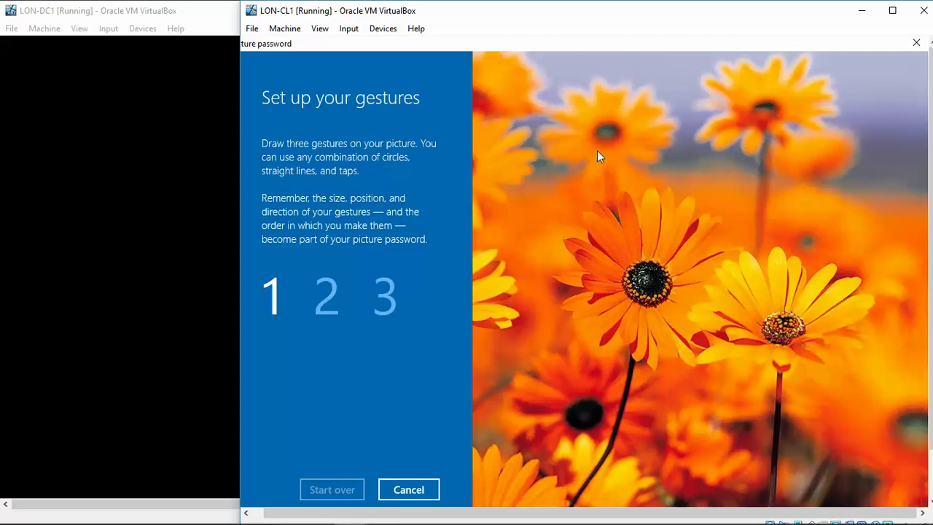
{"action": "left_click_drag", "start_coordinate": [596, 150], "coordinate": [621, 135]}
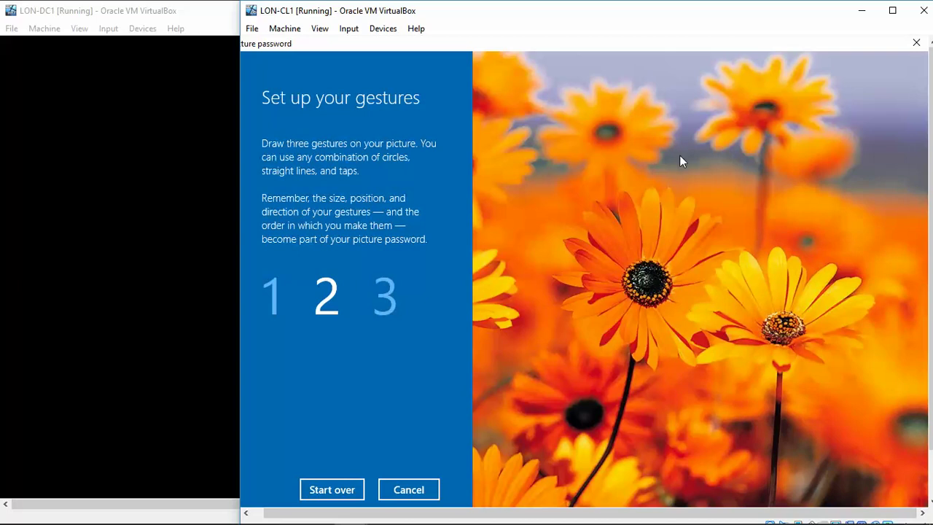
{"action": "left_click_drag", "start_coordinate": [680, 154], "coordinate": [689, 219]}
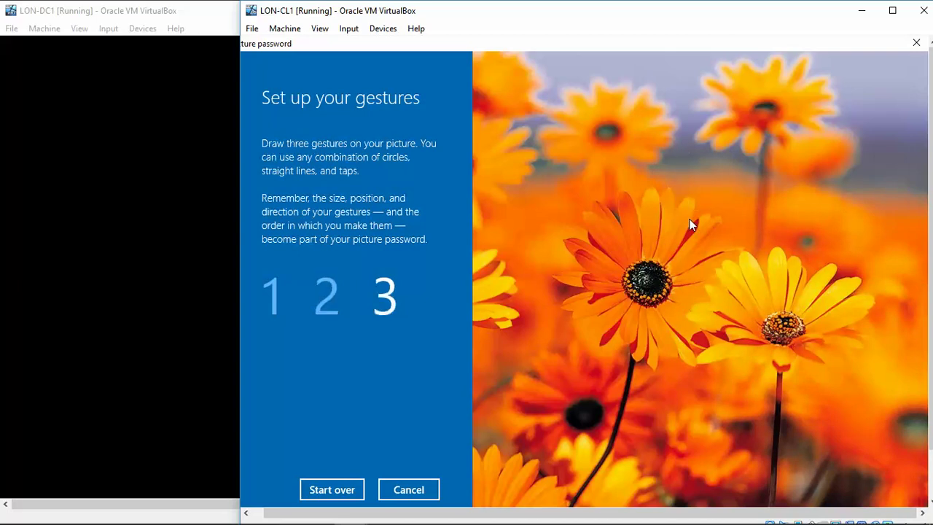
{"action": "left_click_drag", "start_coordinate": [605, 283], "coordinate": [667, 283]}
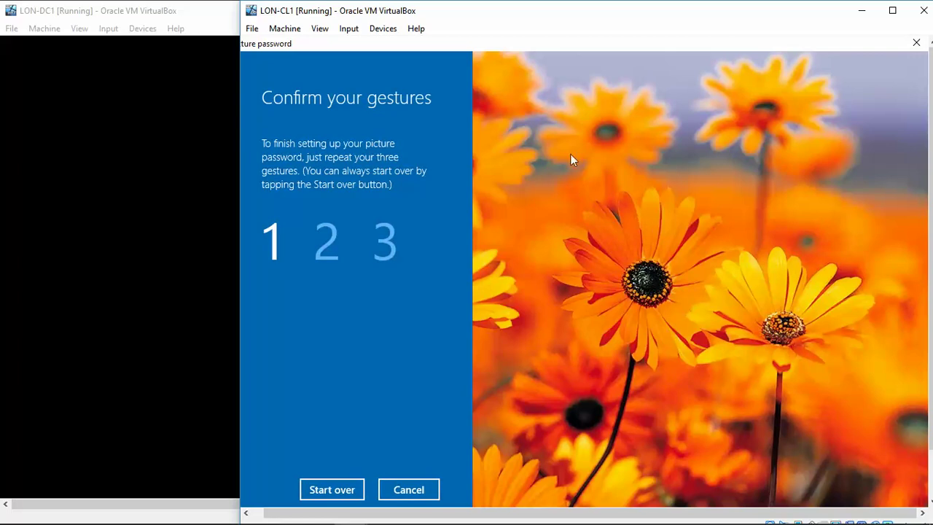
Repeat the gestures, then retry with hints, tracing the horizontal line across the central flower
{"action": "left_click", "coordinate": [613, 128]}
{"action": "left_click_drag", "start_coordinate": [612, 145], "coordinate": [624, 179]}
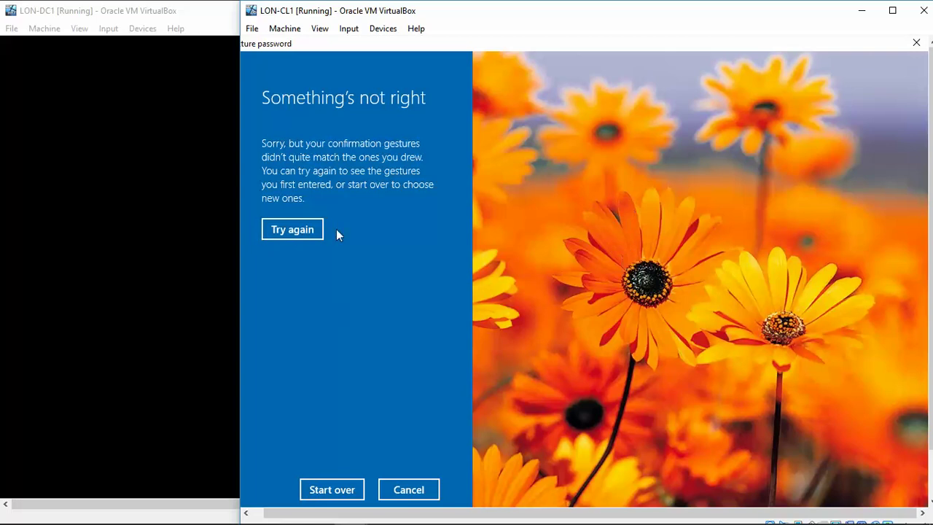
{"action": "left_click", "coordinate": [292, 230]}
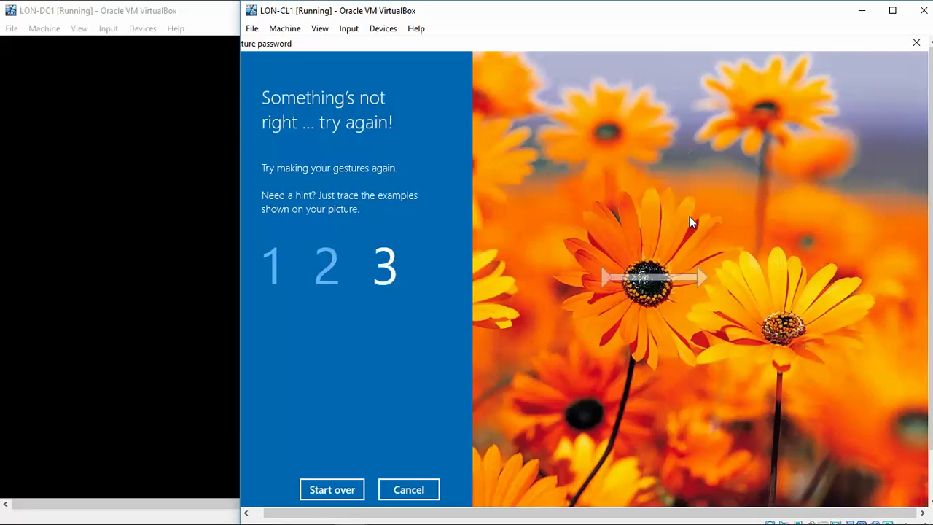
{"action": "left_click_drag", "start_coordinate": [603, 277], "coordinate": [667, 279]}
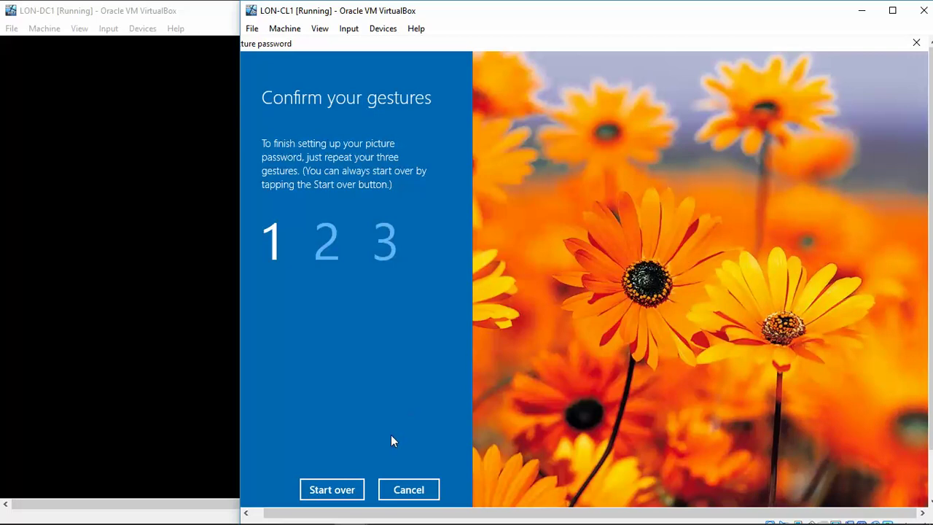
Start gesture setup over and draw two horizontal line gestures across the top flowers
{"action": "left_click", "coordinate": [340, 492]}
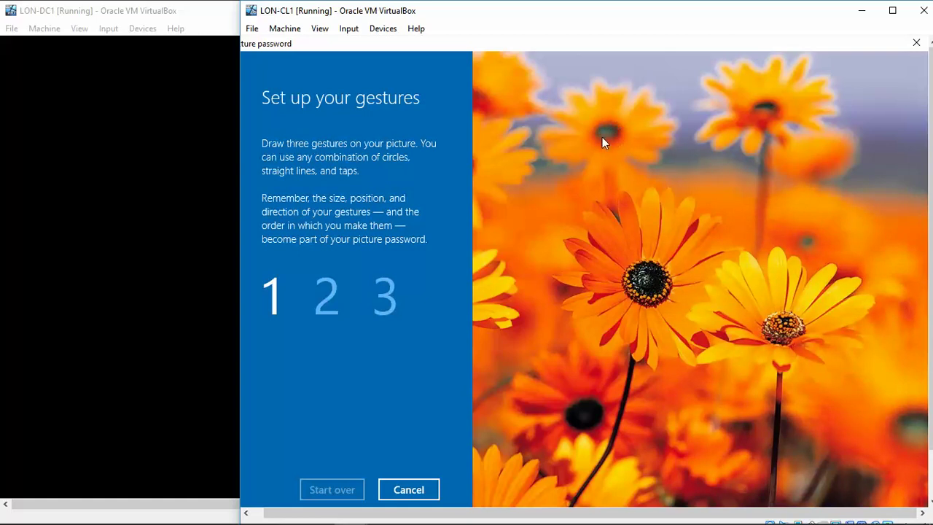
{"action": "left_click", "coordinate": [602, 137]}
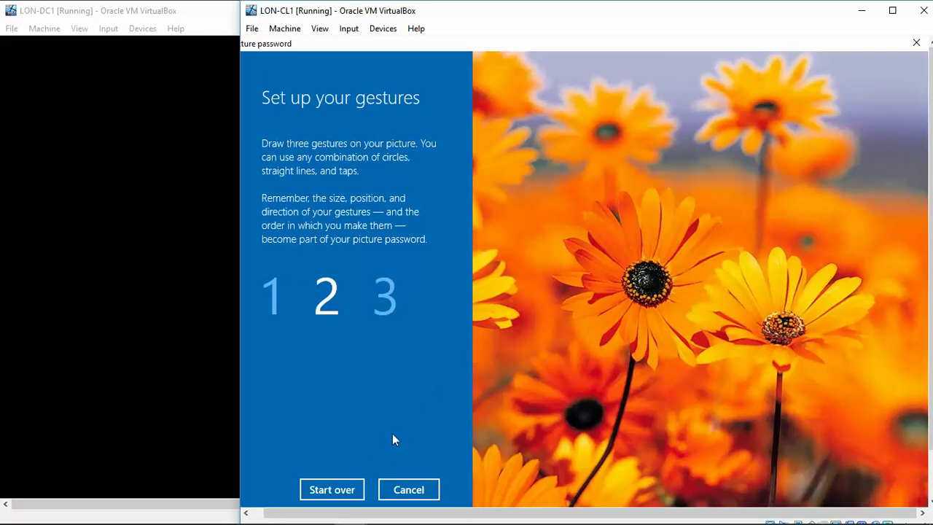
{"action": "left_click", "coordinate": [340, 498]}
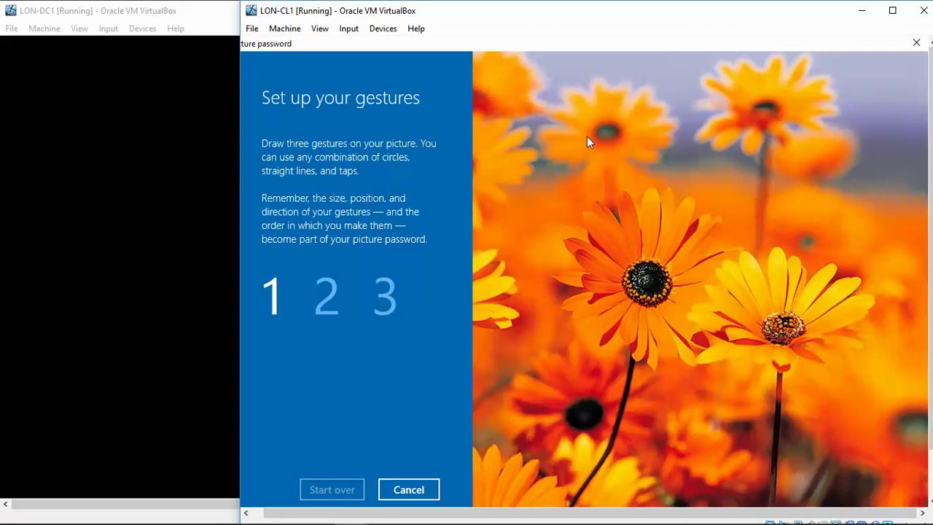
{"action": "left_click_drag", "start_coordinate": [539, 134], "coordinate": [669, 131]}
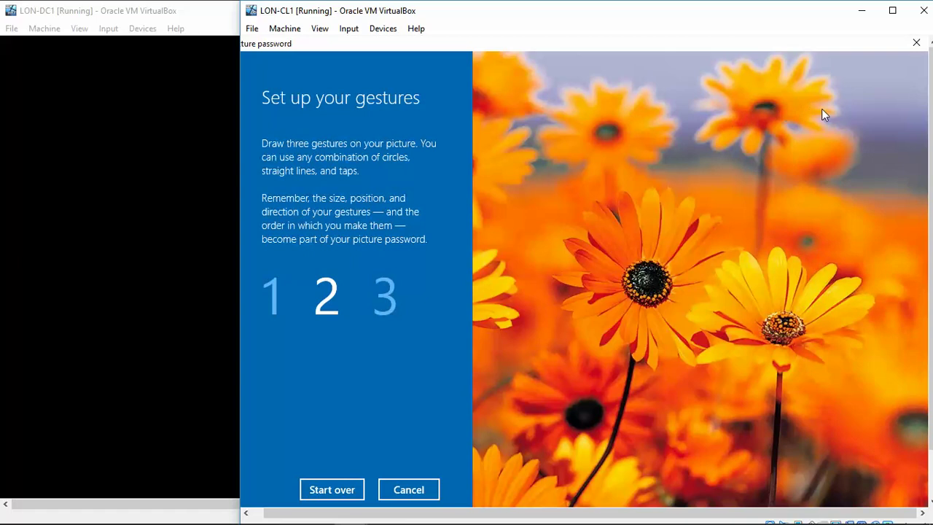
{"action": "left_click_drag", "start_coordinate": [703, 120], "coordinate": [831, 114]}
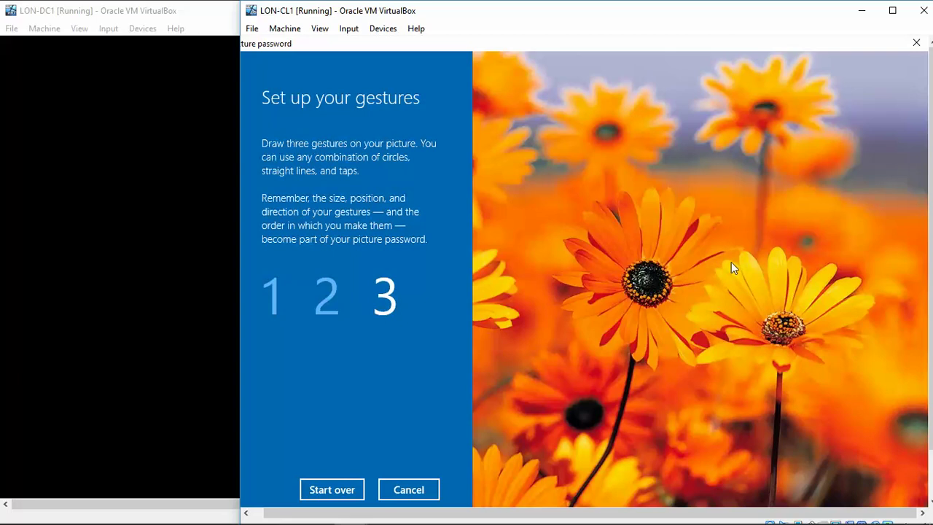
Retry the gestures after the mismatch and trace the three hinted gestures on the flowers
{"action": "left_click", "coordinate": [544, 138]}
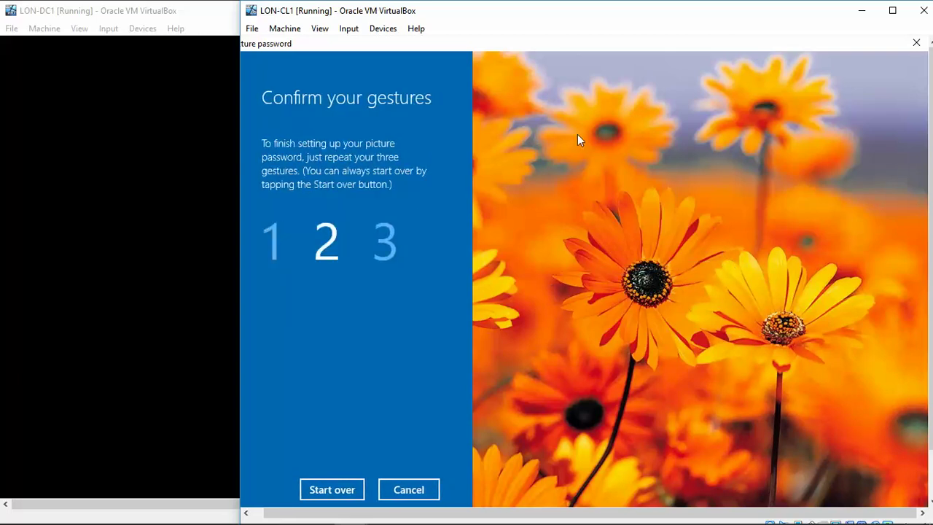
{"action": "left_click", "coordinate": [671, 130]}
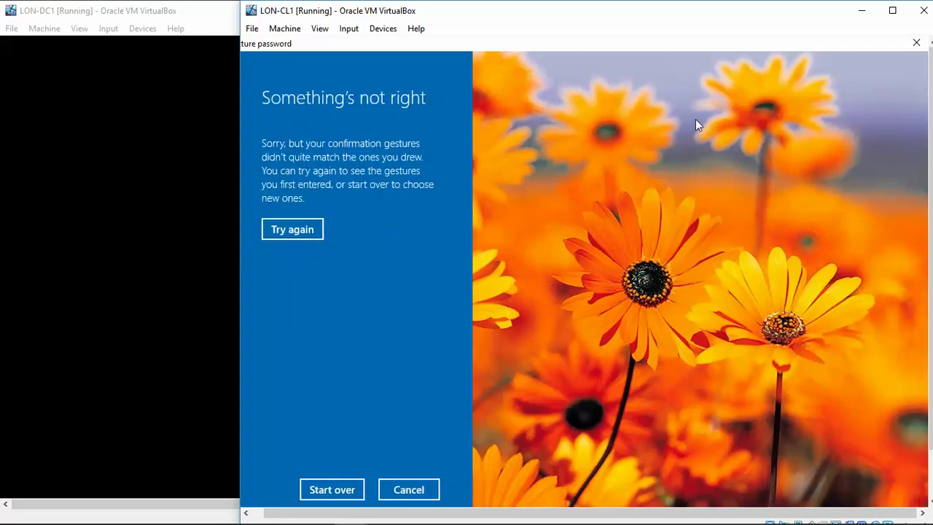
{"action": "left_click", "coordinate": [295, 227]}
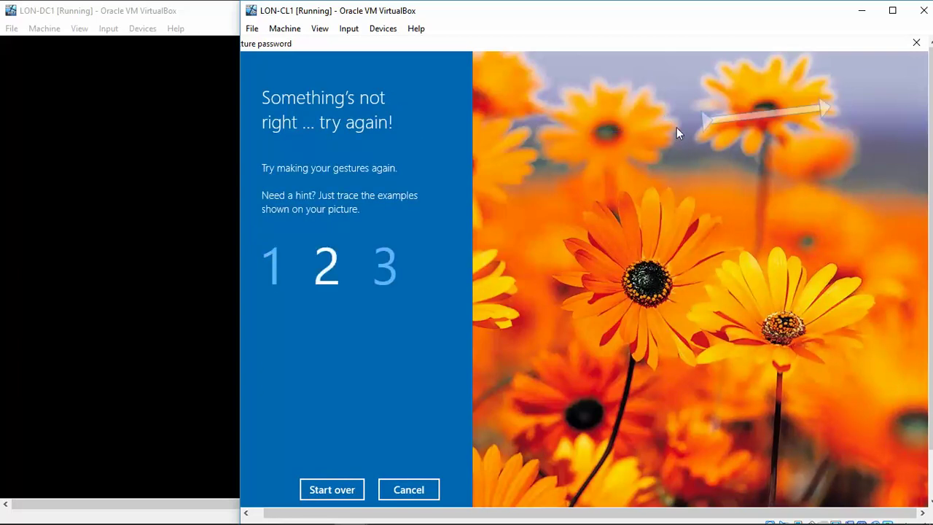
{"action": "left_click_drag", "start_coordinate": [708, 124], "coordinate": [745, 126]}
{"action": "left_click_drag", "start_coordinate": [815, 107], "coordinate": [827, 110]}
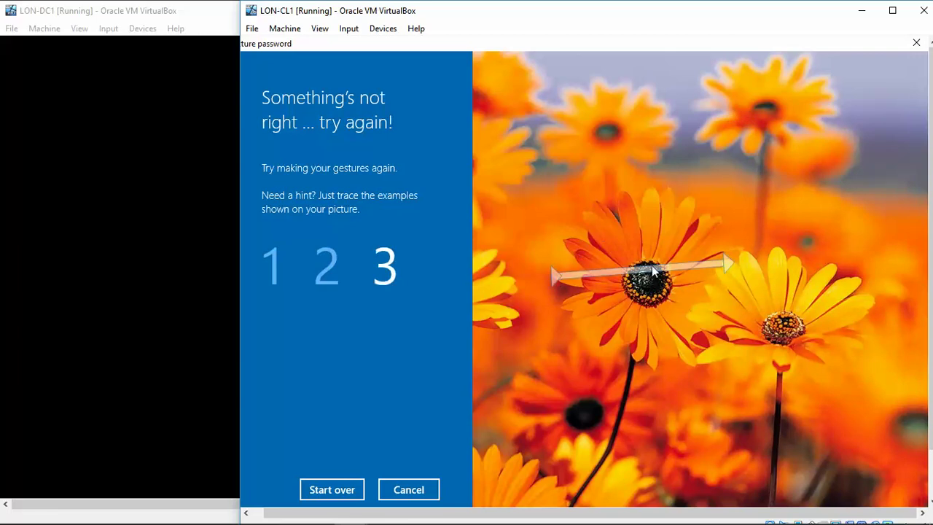
{"action": "left_click_drag", "start_coordinate": [730, 263], "coordinate": [732, 263]}
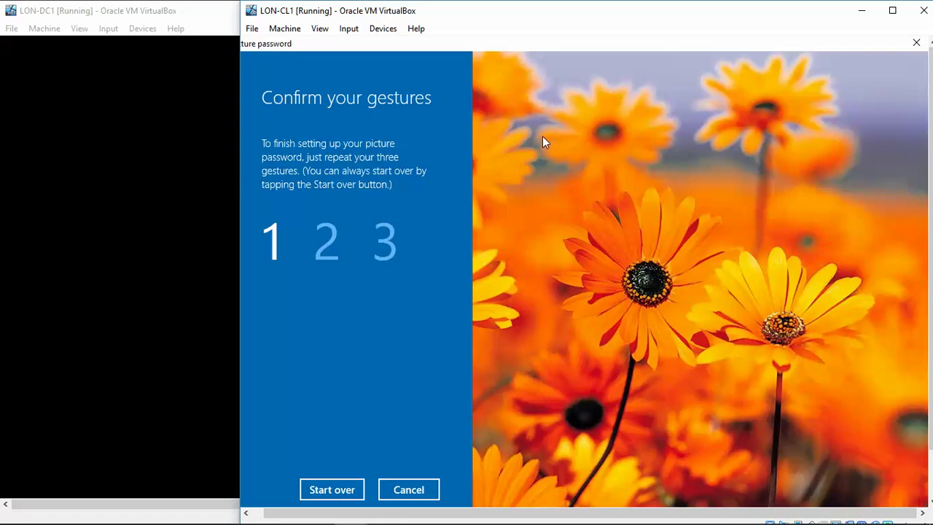
Redraw all three gestures across the flowers to reach the Congratulations screen
{"action": "left_click_drag", "start_coordinate": [537, 126], "coordinate": [669, 121]}
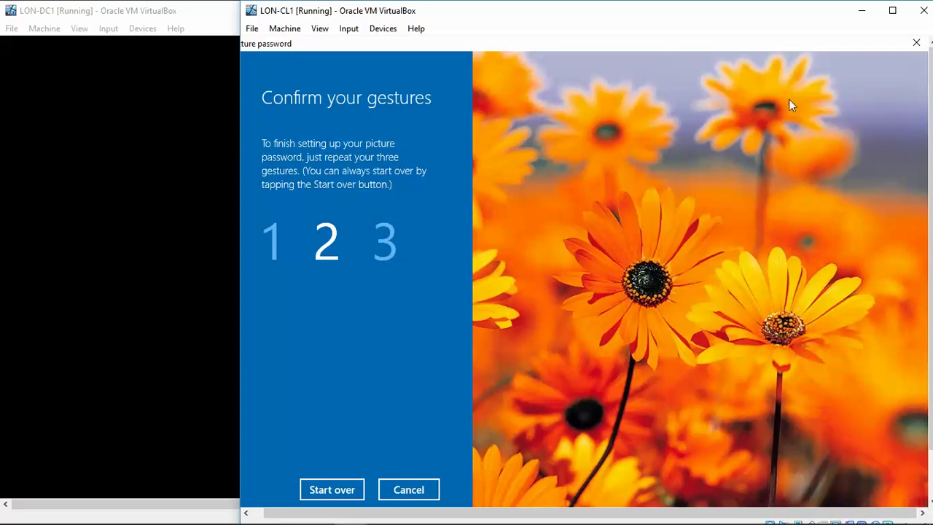
{"action": "left_click_drag", "start_coordinate": [818, 97], "coordinate": [830, 97]}
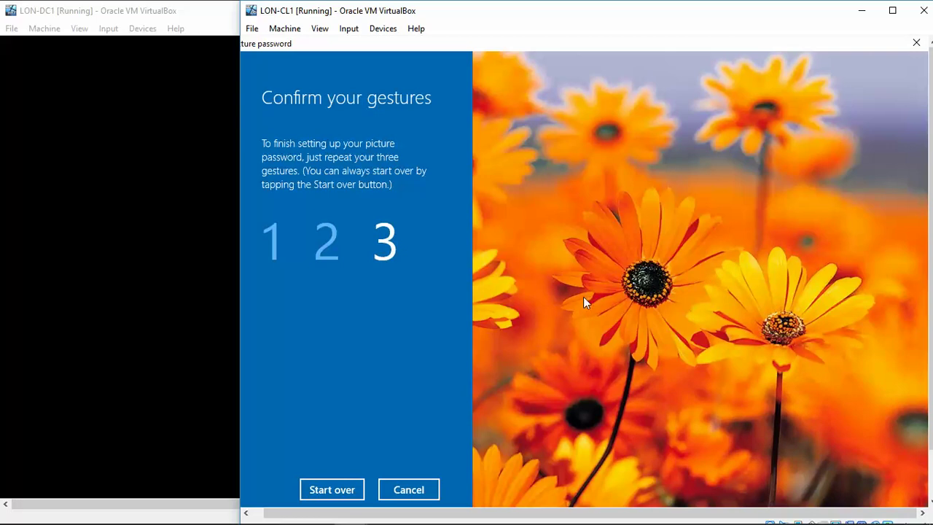
{"action": "left_click_drag", "start_coordinate": [706, 257], "coordinate": [734, 252]}
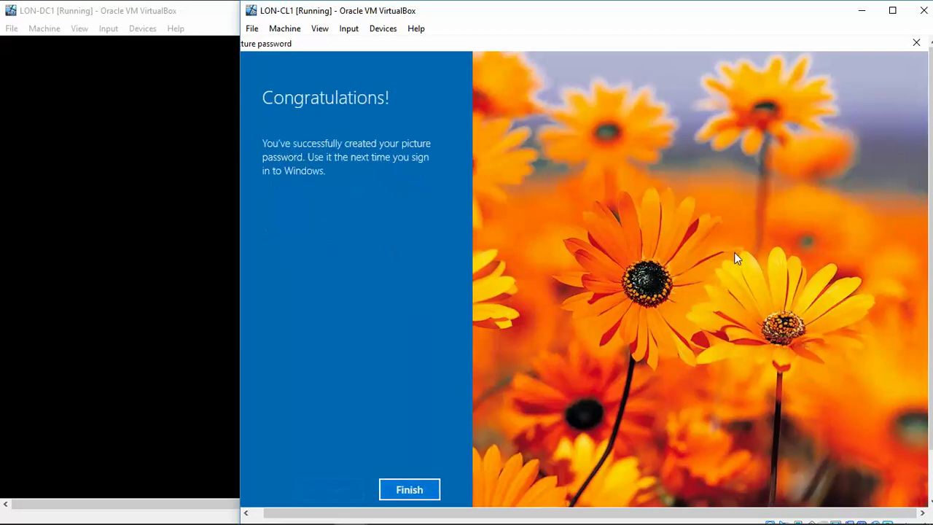
Finish the picture password wizard and close the Settings window
{"action": "left_click", "coordinate": [413, 490]}
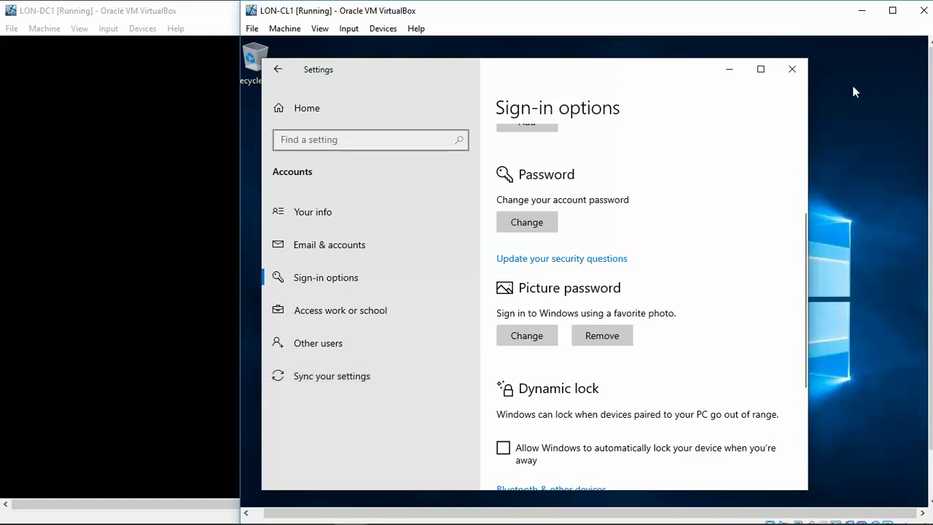
{"action": "left_click", "coordinate": [793, 70]}
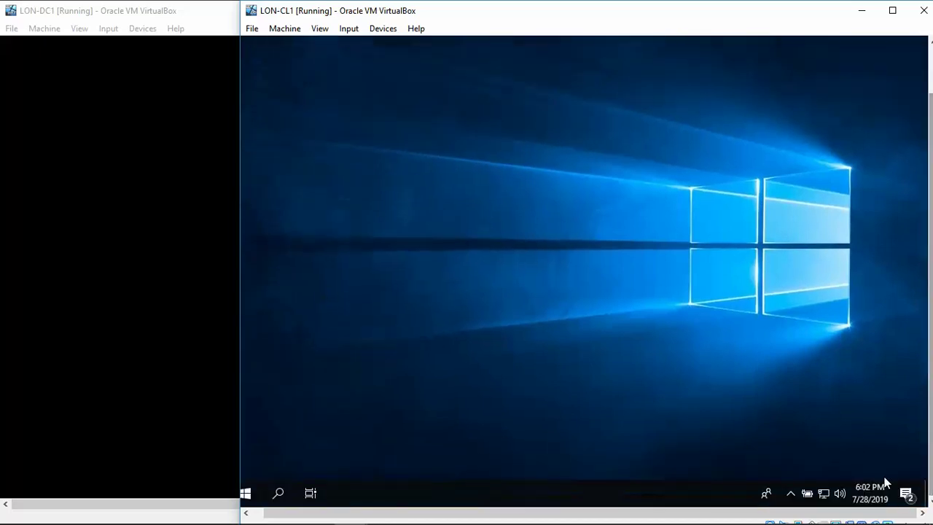
Restart the LON-CL1 guest from the Start menu's Power options
{"action": "left_click", "coordinate": [246, 494]}
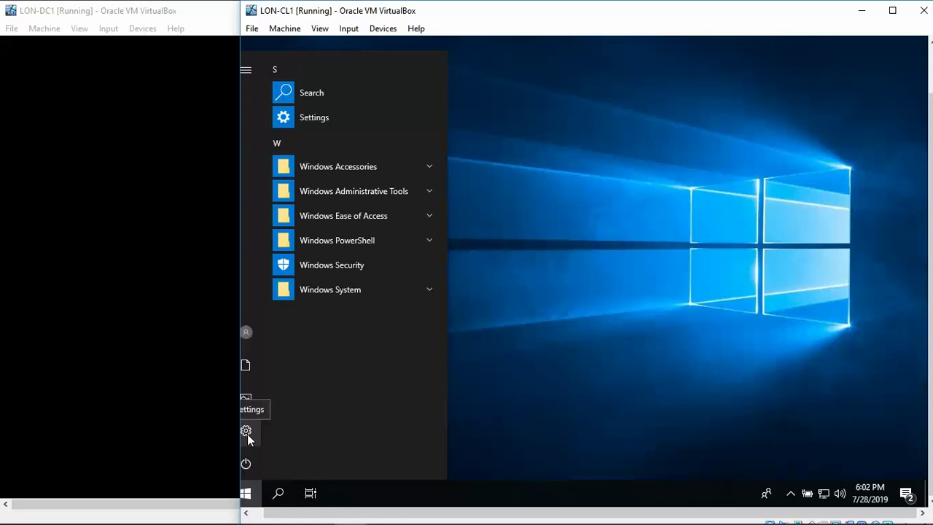
{"action": "left_click", "coordinate": [244, 470]}
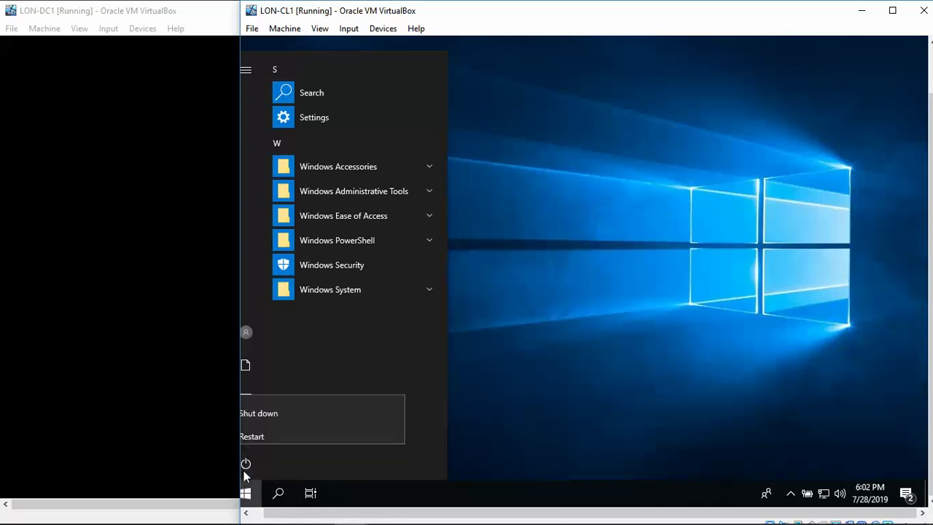
{"action": "left_click", "coordinate": [256, 428]}
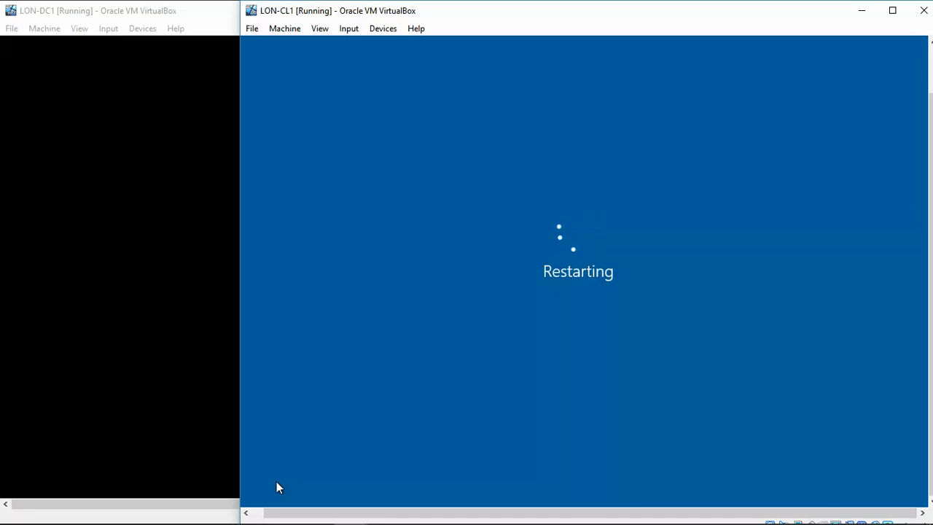
{"action": "mouse_move", "coordinate": [385, 516]}
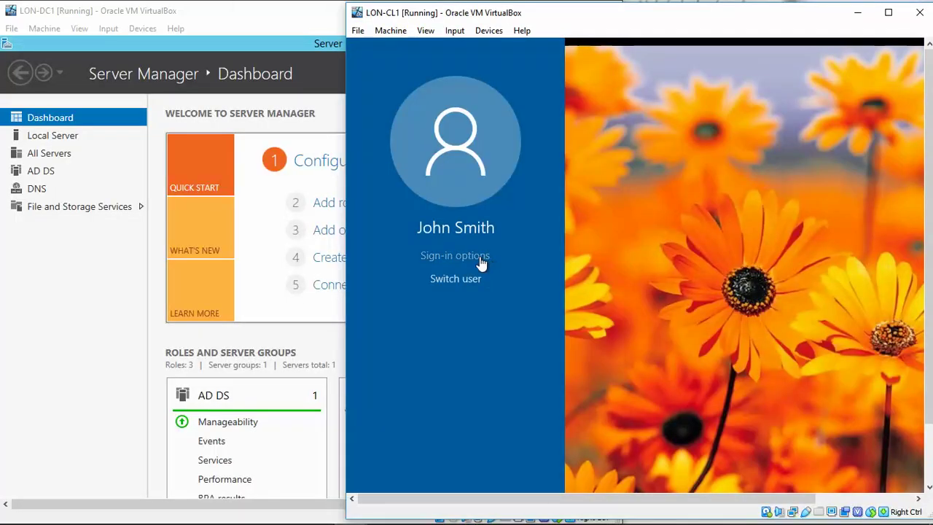
Choose picture password in Sign-in options and draw the gestures on the flowers picture
{"action": "left_click", "coordinate": [480, 256]}
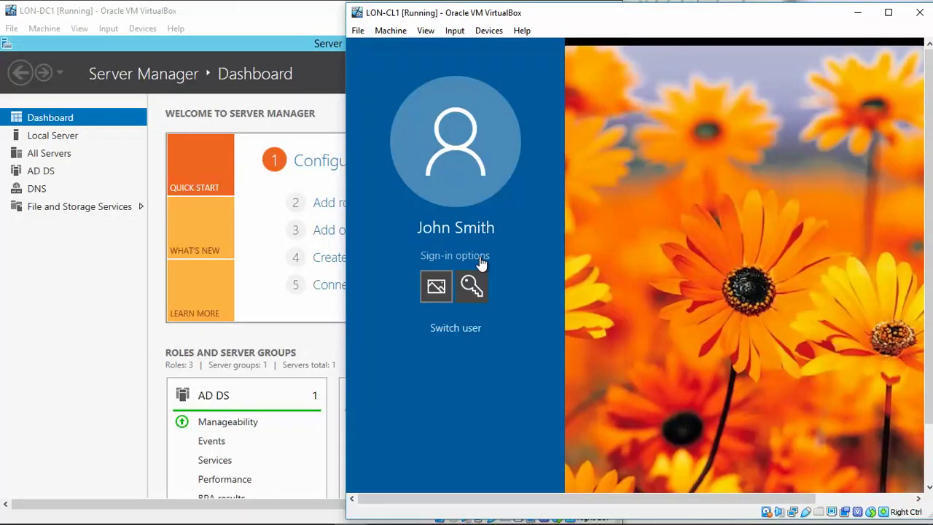
{"action": "left_click", "coordinate": [437, 287]}
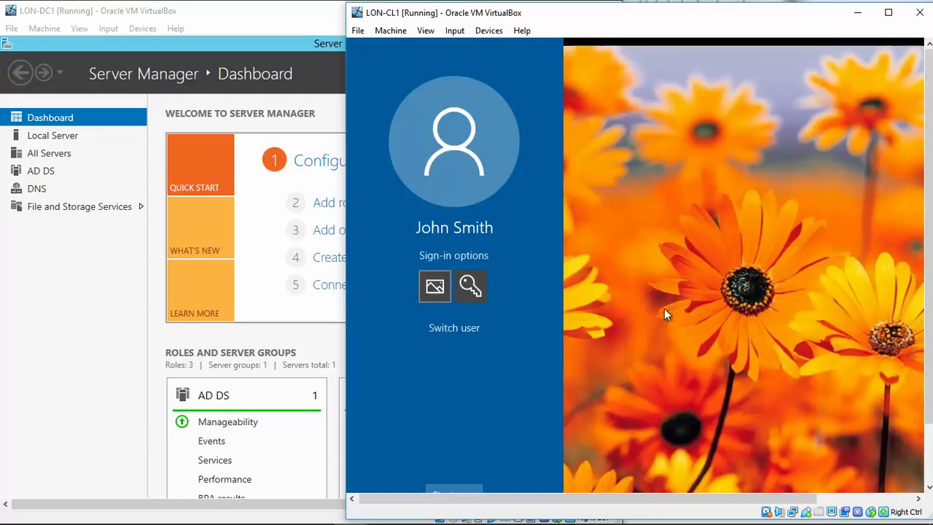
{"action": "left_click_drag", "start_coordinate": [726, 291], "coordinate": [827, 279]}
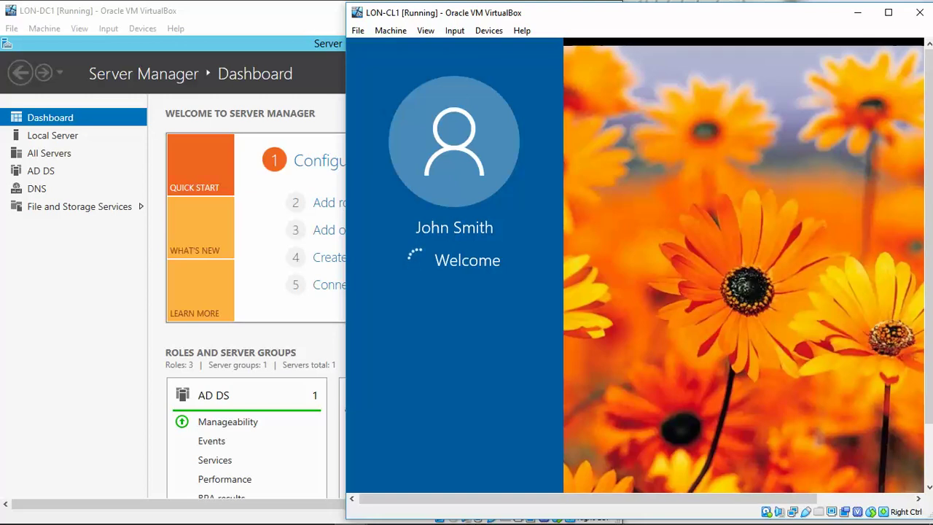
{"action": "mouse_move", "coordinate": [697, 514]}
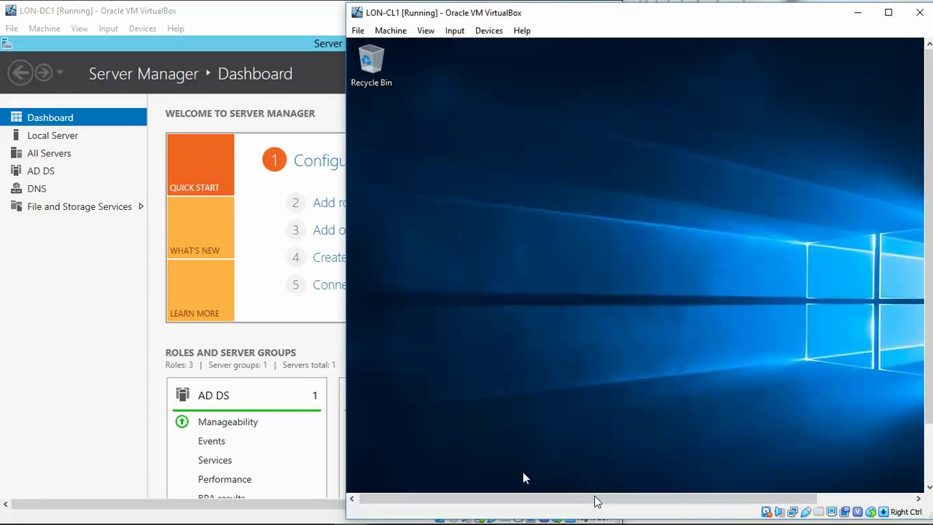
Go to Settings > Accounts > Sign-in options and scroll to the Picture password section
{"action": "left_click_drag", "start_coordinate": [929, 350], "coordinate": [931, 417]}
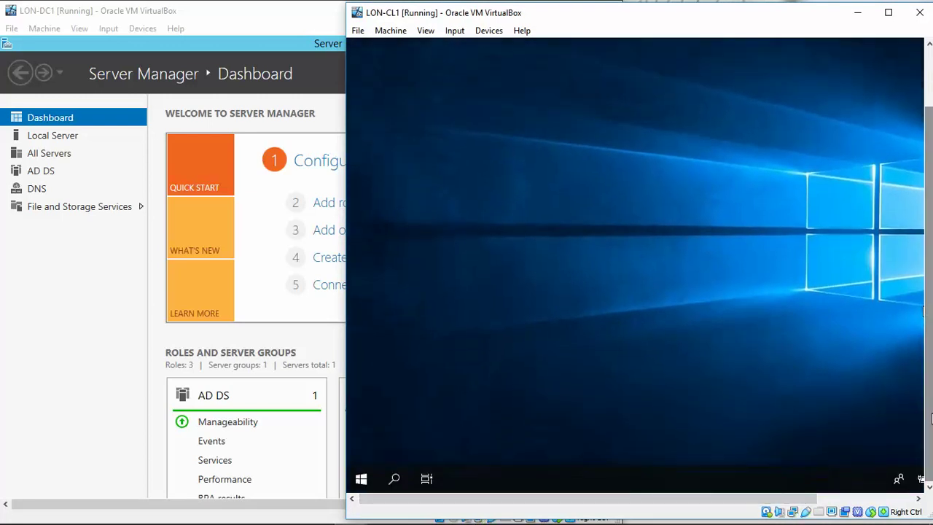
{"action": "left_click", "coordinate": [362, 482]}
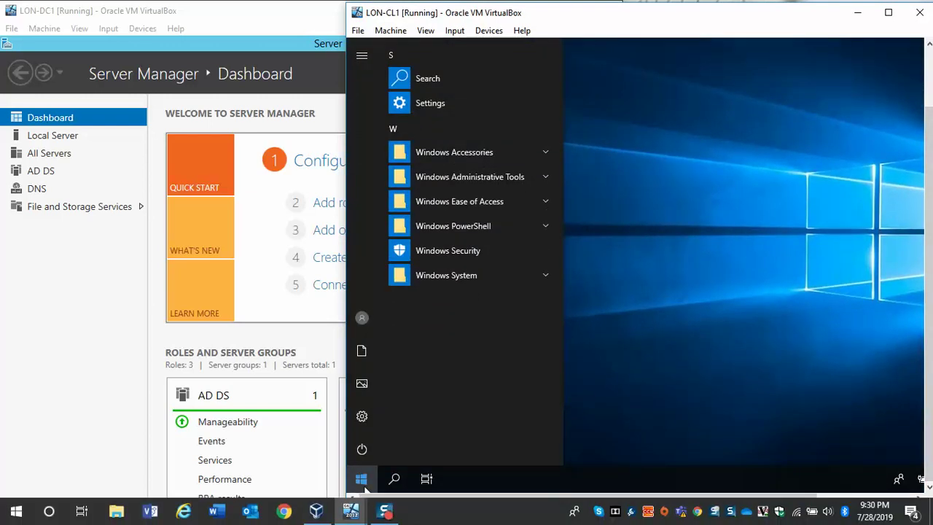
{"action": "left_click", "coordinate": [364, 416]}
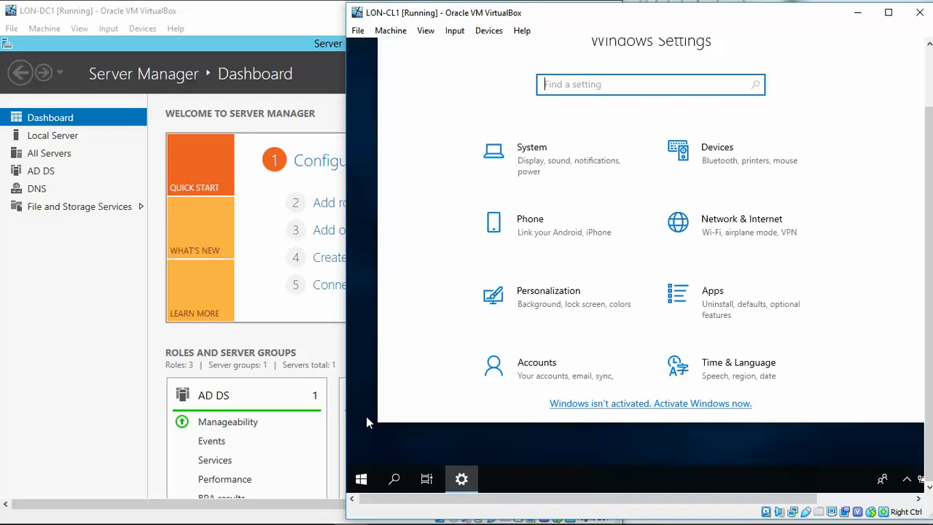
{"action": "left_click", "coordinate": [541, 383]}
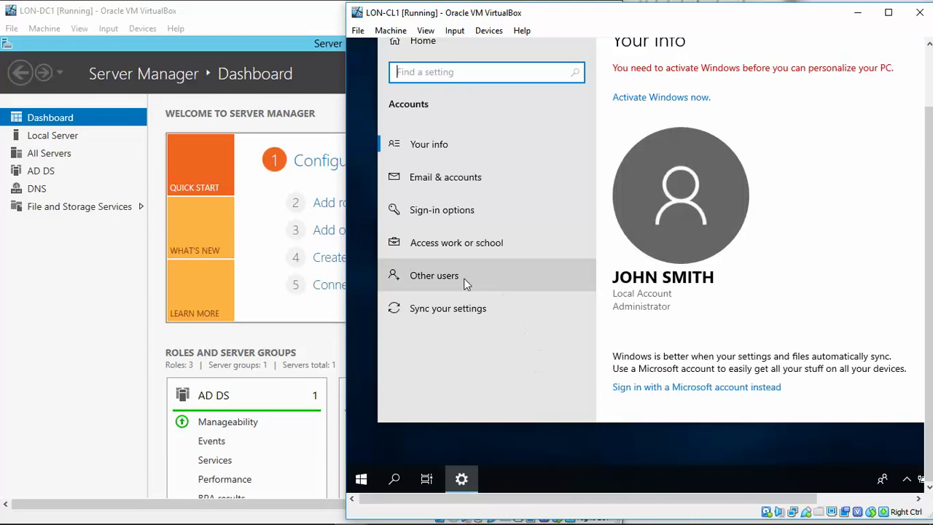
{"action": "left_click", "coordinate": [443, 212]}
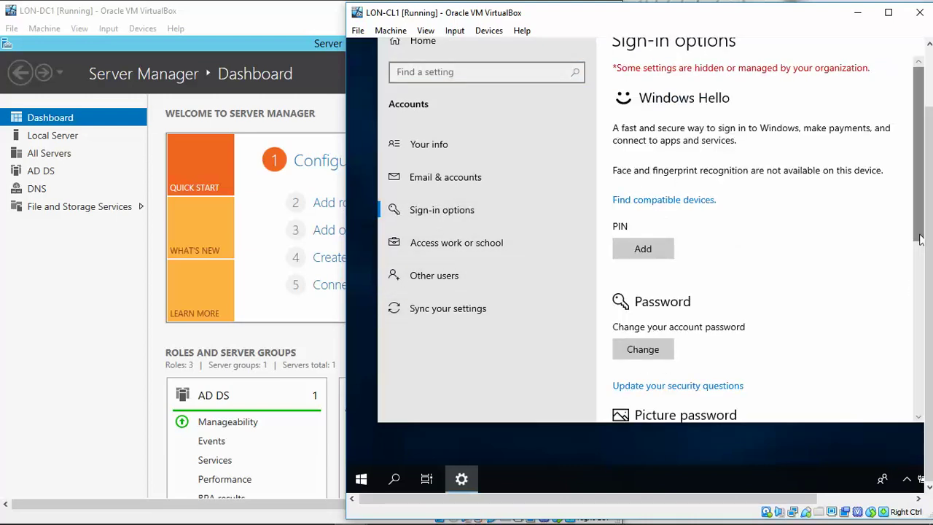
{"action": "scroll", "coordinate": [920, 244], "scroll_direction": "down", "scroll_amount": 4}
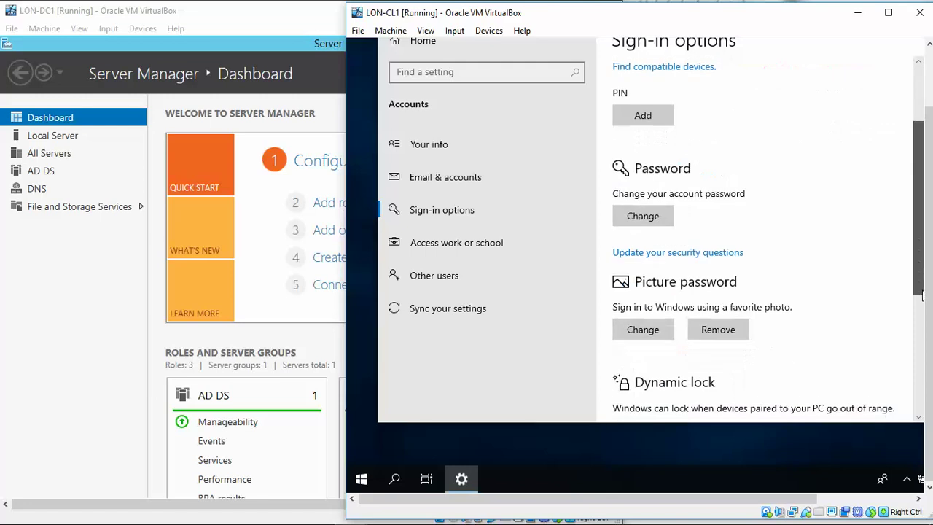
Remove the picture password under Sign-in options, then close the Settings window
{"action": "left_click", "coordinate": [734, 328]}
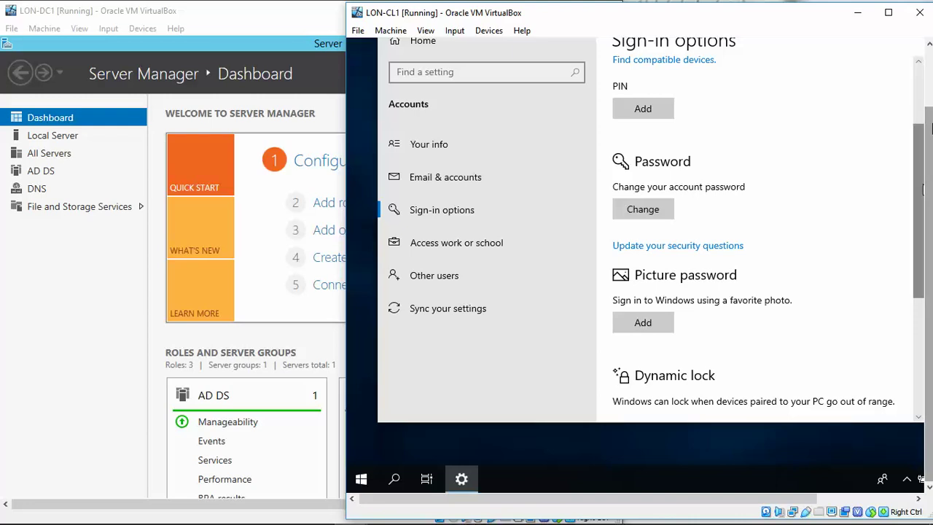
{"action": "right_click", "coordinate": [920, 123]}
{"action": "scroll", "coordinate": [922, 266], "scroll_direction": "up", "scroll_amount": 4}
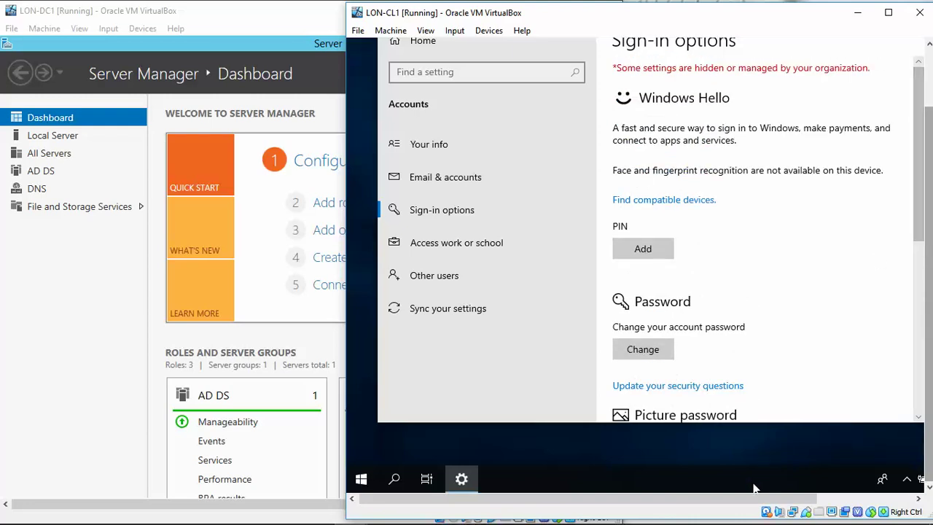
{"action": "left_click_drag", "start_coordinate": [757, 499], "coordinate": [842, 499]}
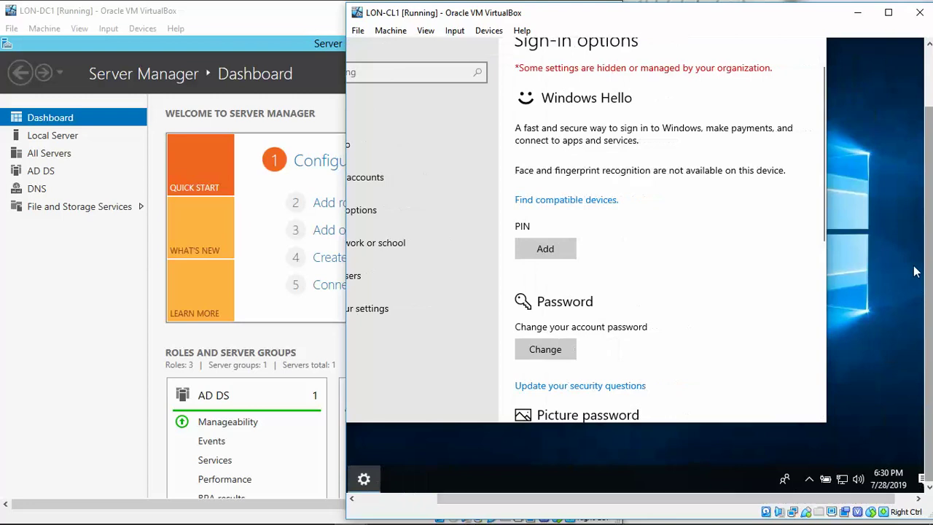
{"action": "scroll", "coordinate": [929, 266], "scroll_direction": "up", "scroll_amount": 3}
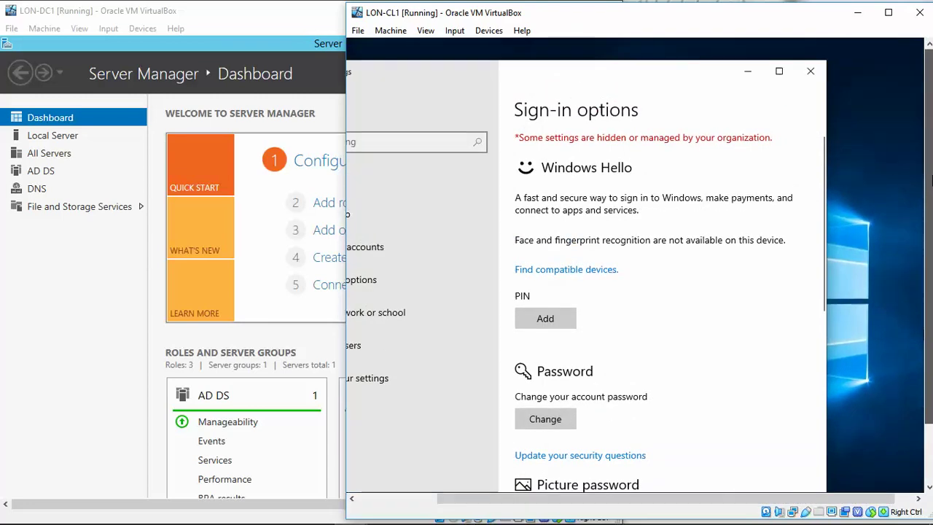
{"action": "left_click", "coordinate": [804, 75]}
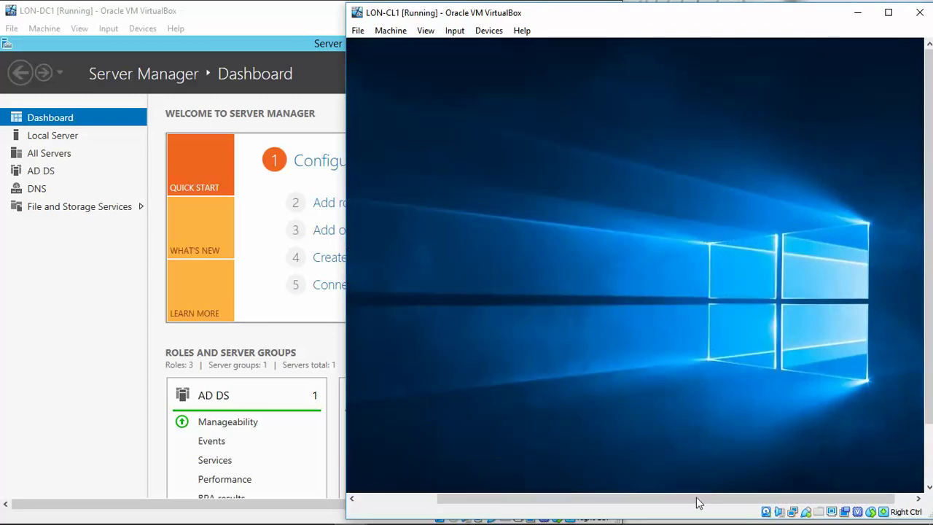